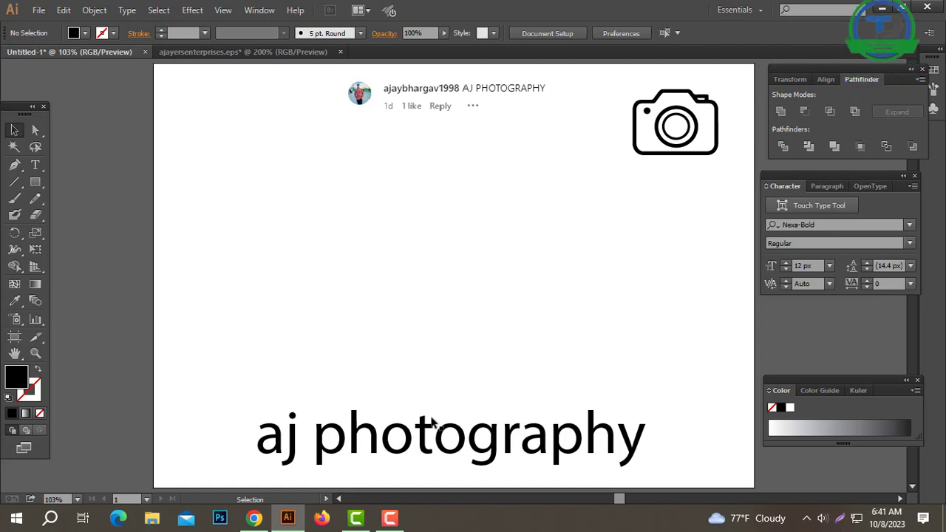
Step: Duplicate the 'aj photography' text above the original and delete 'photography' from the copy
{"action": "left_click_drag", "start_coordinate": [417, 439], "coordinate": [416, 304]}
{"action": "double_click", "coordinate": [296, 303]}
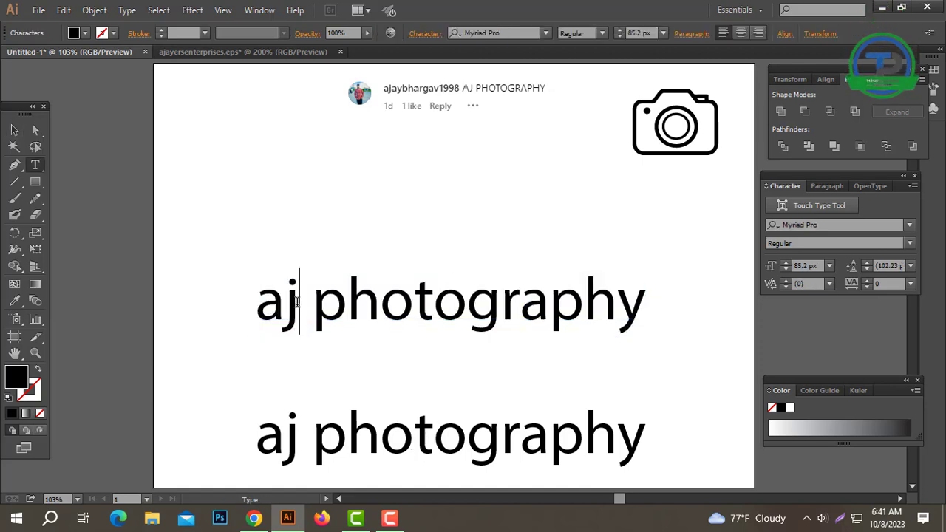
{"action": "left_click_drag", "start_coordinate": [296, 302], "coordinate": [661, 293]}
{"action": "key", "text": "BackSpace"}
{"action": "key", "text": "Escape"}
Step: Enlarge the 'aj' copy to 211.08 px and move it right, beneath the camera icon
{"action": "key", "text": "y"}
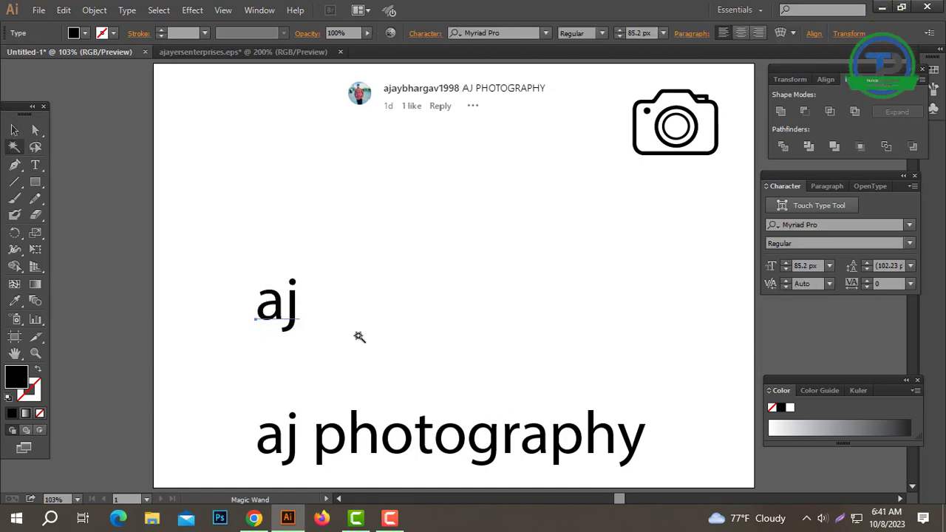
{"action": "left_click", "coordinate": [14, 130]}
{"action": "left_click_drag", "start_coordinate": [299, 335], "coordinate": [369, 359]}
{"action": "left_click_drag", "start_coordinate": [310, 296], "coordinate": [648, 301]}
{"action": "left_click", "coordinate": [505, 323]}
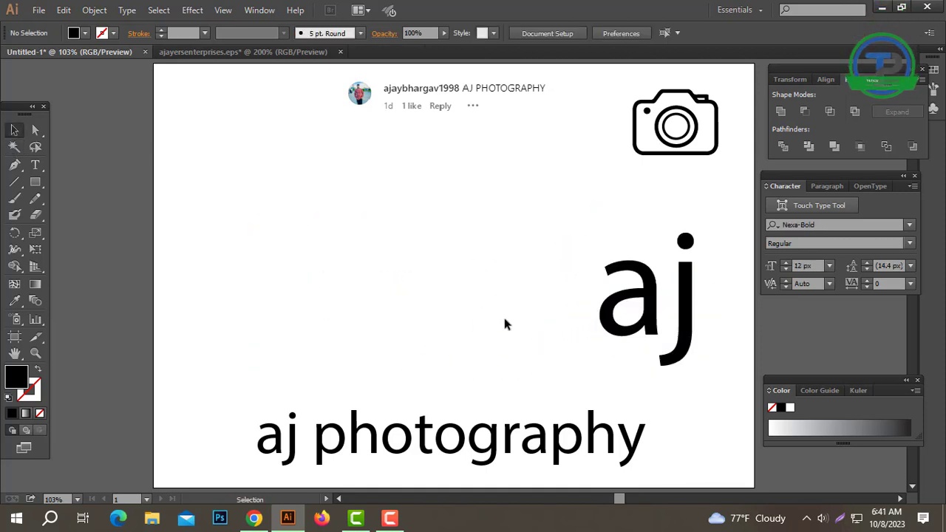
{"action": "left_click", "coordinate": [43, 180]}
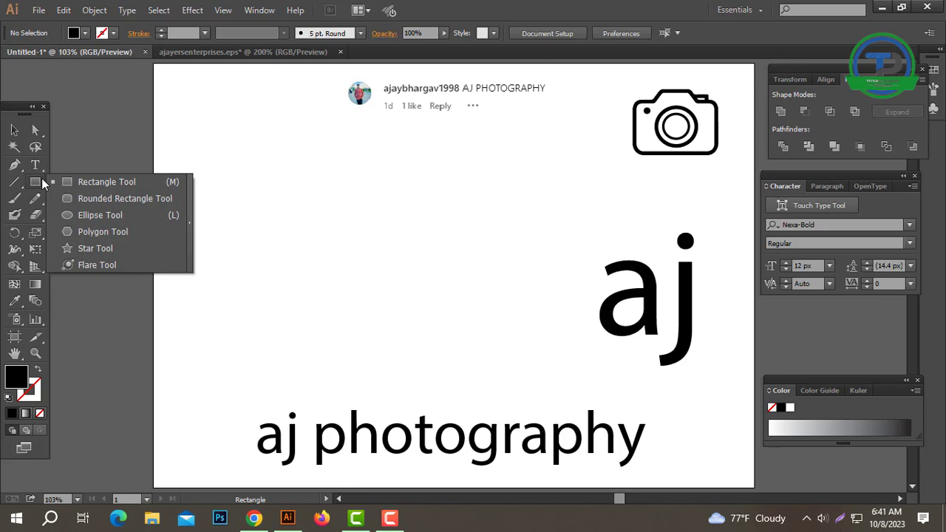
Step: Draw a tall rectangle left of the page centre and select its two bottom corners
{"action": "left_click", "coordinate": [98, 183]}
{"action": "left_click_drag", "start_coordinate": [338, 213], "coordinate": [467, 369]}
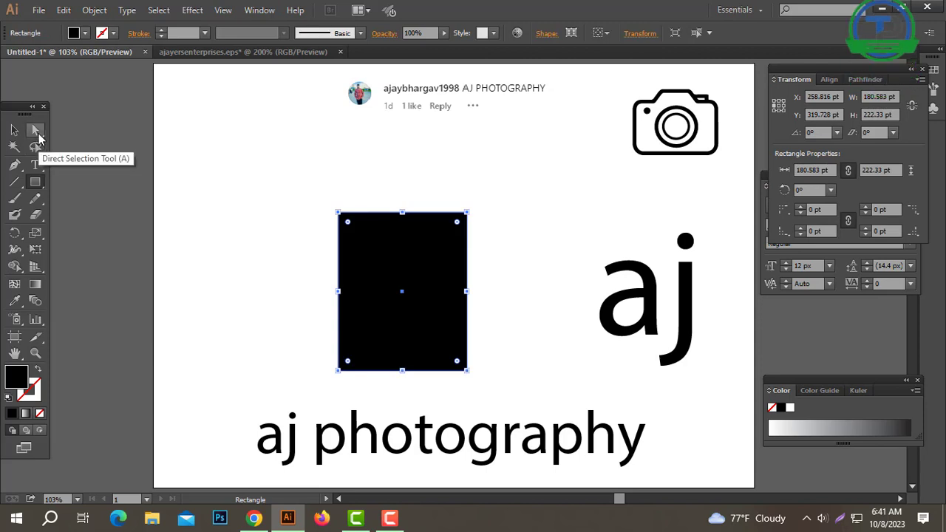
{"action": "left_click", "coordinate": [38, 133]}
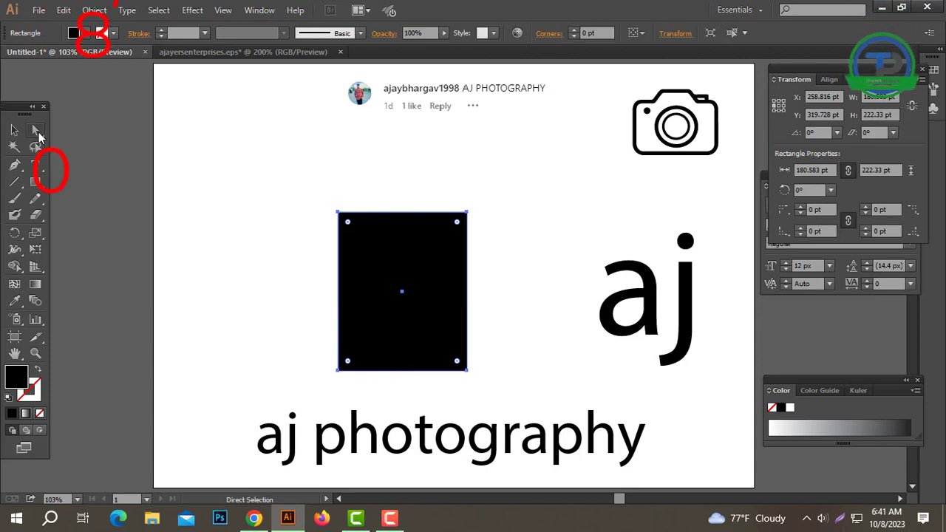
{"action": "left_click_drag", "start_coordinate": [485, 379], "coordinate": [335, 337]}
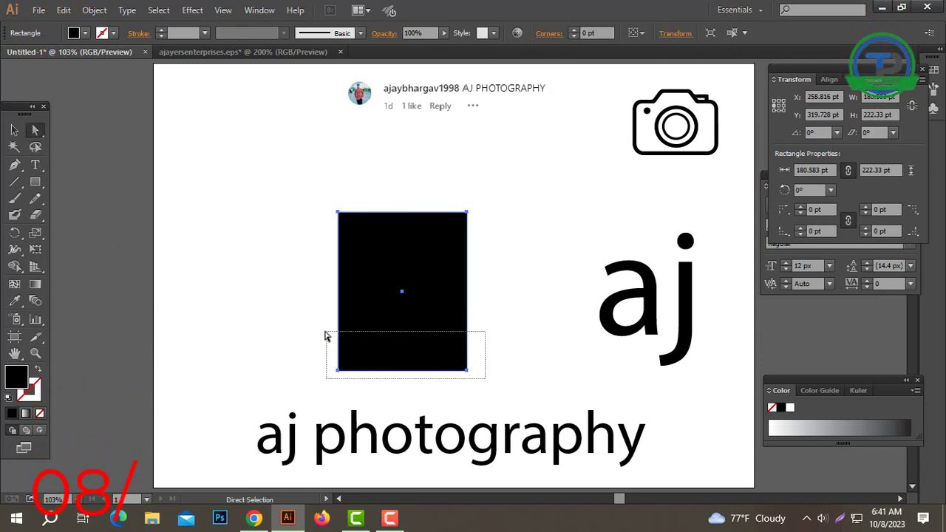
{"action": "left_click", "coordinate": [486, 374]}
{"action": "left_click_drag", "start_coordinate": [485, 387], "coordinate": [313, 354]}
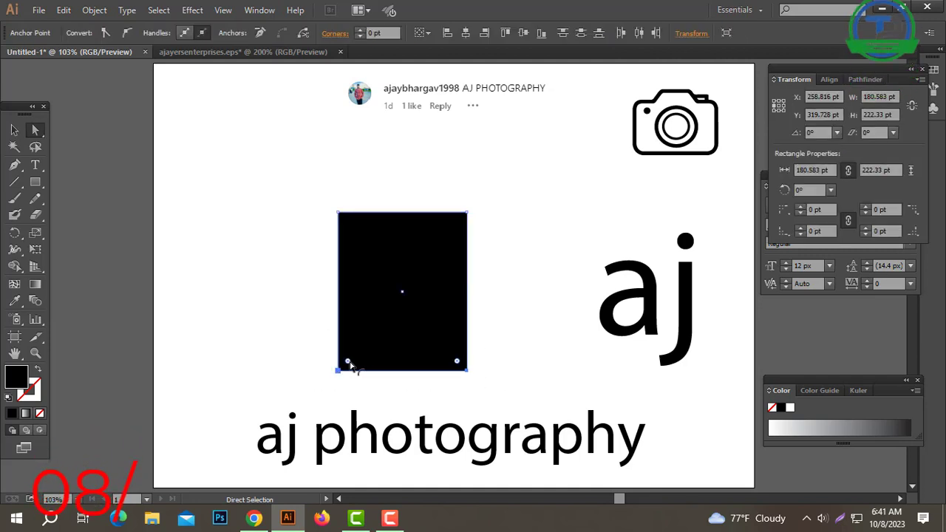
Step: Round the bottom corners fully to 90.29 pt and make the shape a black outline with no fill
{"action": "left_click_drag", "start_coordinate": [347, 361], "coordinate": [380, 323]}
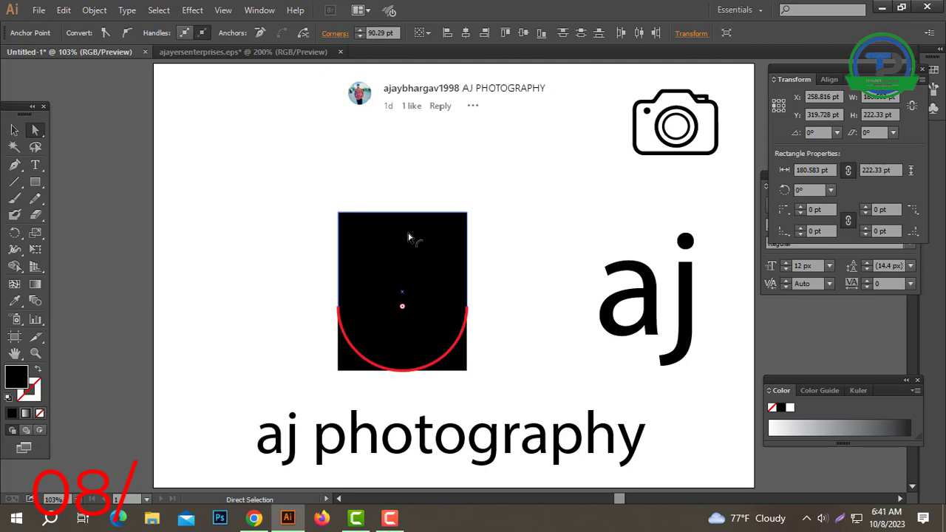
{"action": "left_click_drag", "start_coordinate": [409, 237], "coordinate": [408, 238]}
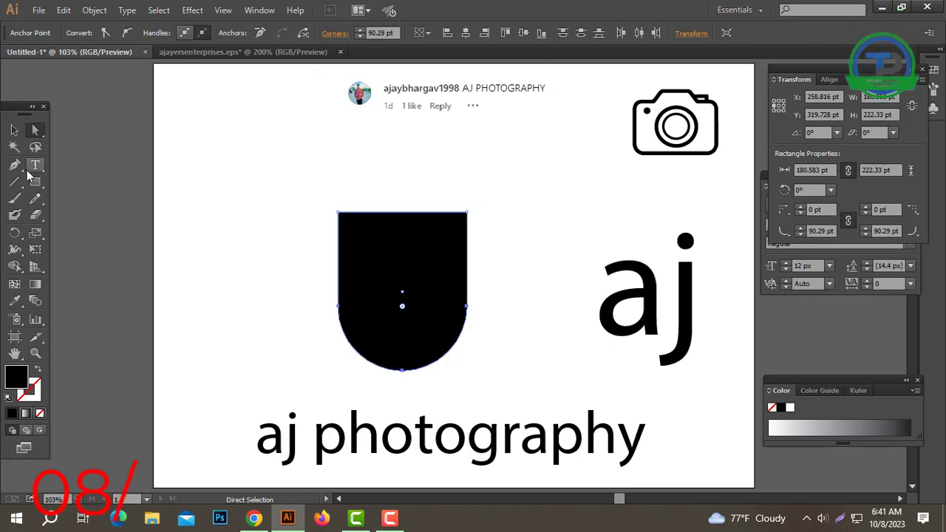
{"action": "left_click", "coordinate": [38, 373]}
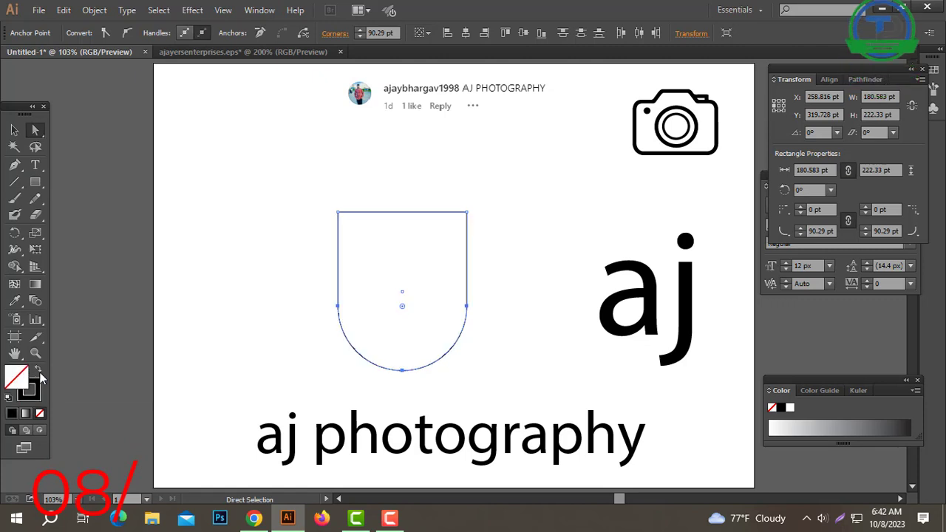
{"action": "left_click", "coordinate": [116, 143]}
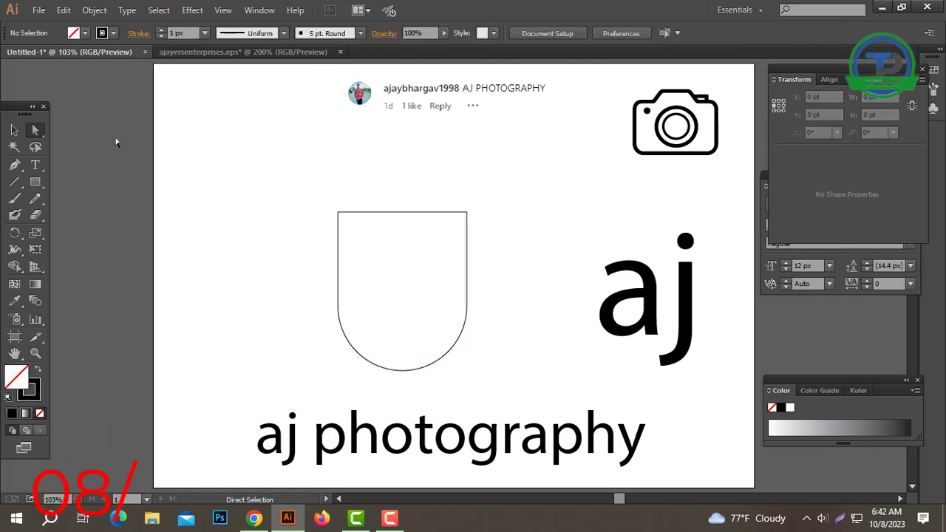
Step: Select the shield outline and set its stroke weight to 31 px
{"action": "left_click", "coordinate": [15, 130]}
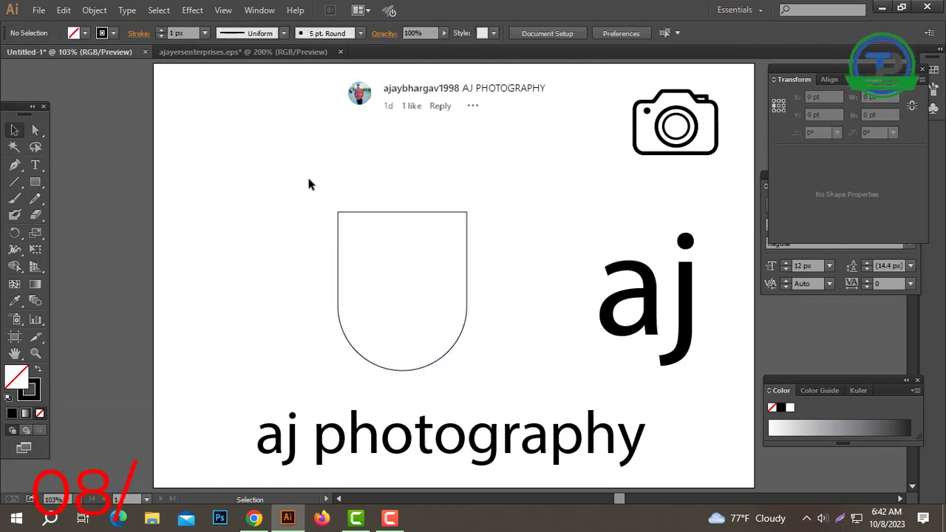
{"action": "left_click_drag", "start_coordinate": [331, 195], "coordinate": [411, 280]}
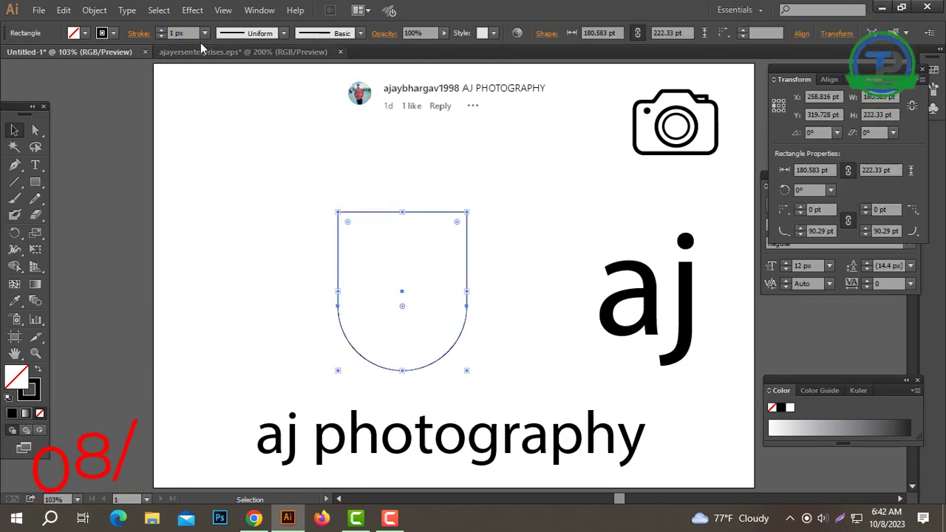
{"action": "left_click", "coordinate": [159, 31]}
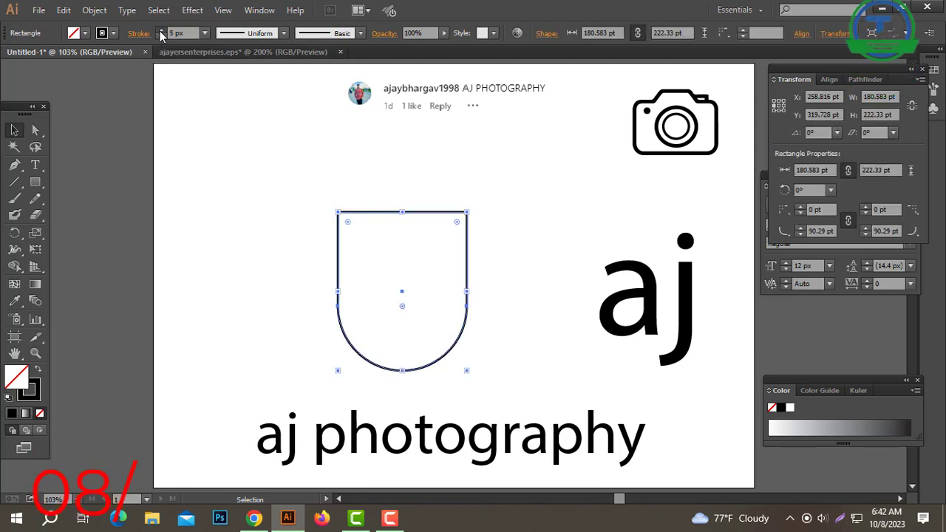
{"action": "left_click", "coordinate": [160, 31]}
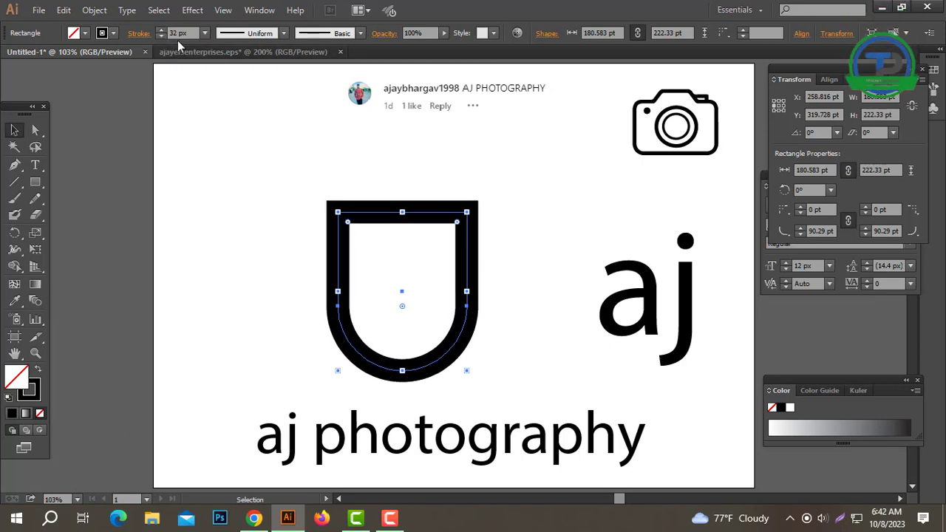
{"action": "left_click", "coordinate": [161, 37]}
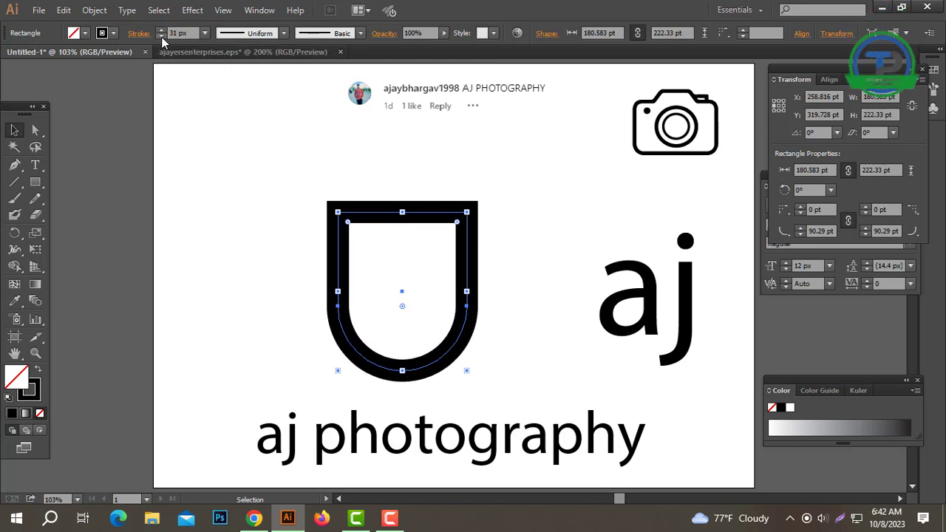
Step: Expand the shield's fill and stroke into a solid black U shape
{"action": "left_click_drag", "start_coordinate": [268, 220], "coordinate": [548, 272]}
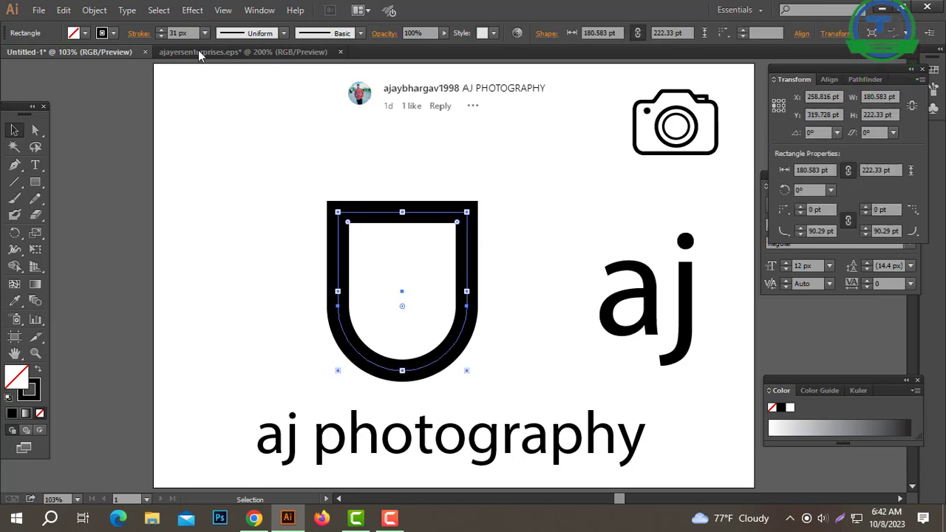
{"action": "left_click", "coordinate": [93, 9]}
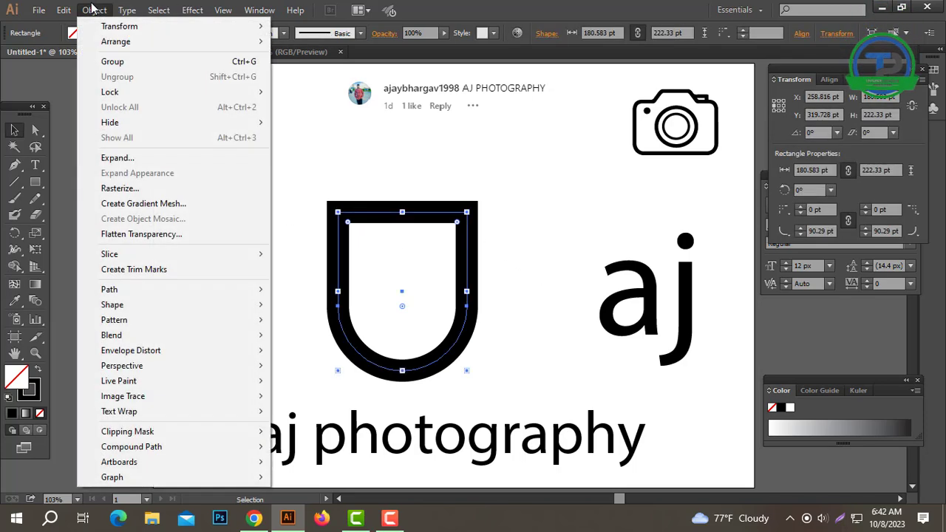
{"action": "left_click", "coordinate": [129, 157]}
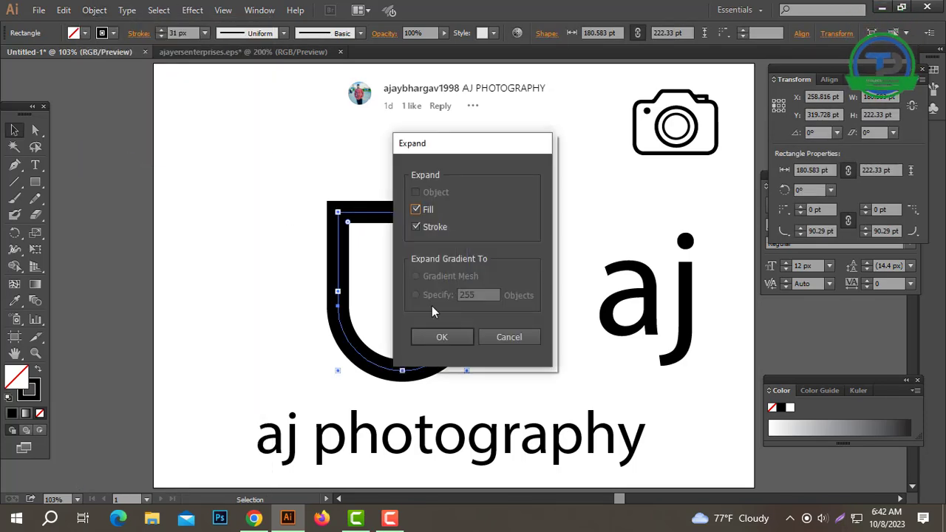
{"action": "left_click", "coordinate": [439, 338]}
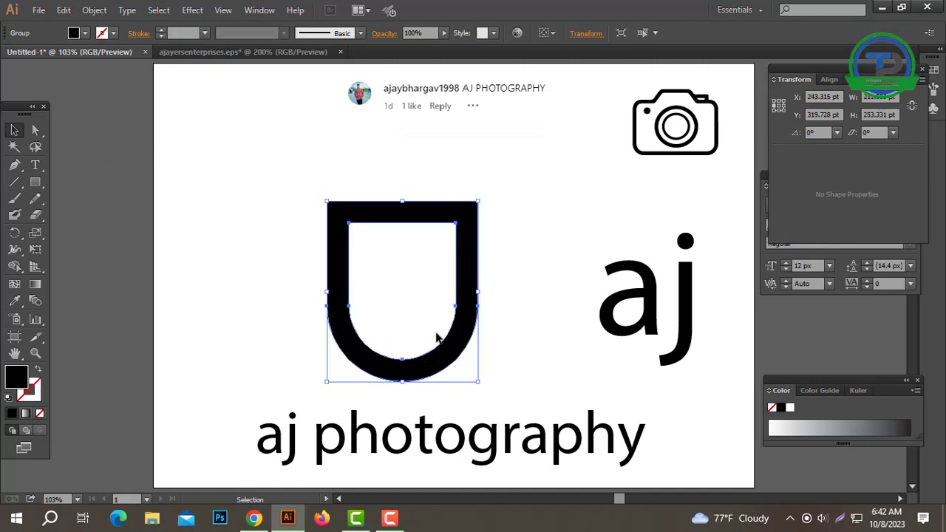
{"action": "left_click", "coordinate": [528, 288]}
{"action": "left_click", "coordinate": [334, 248]}
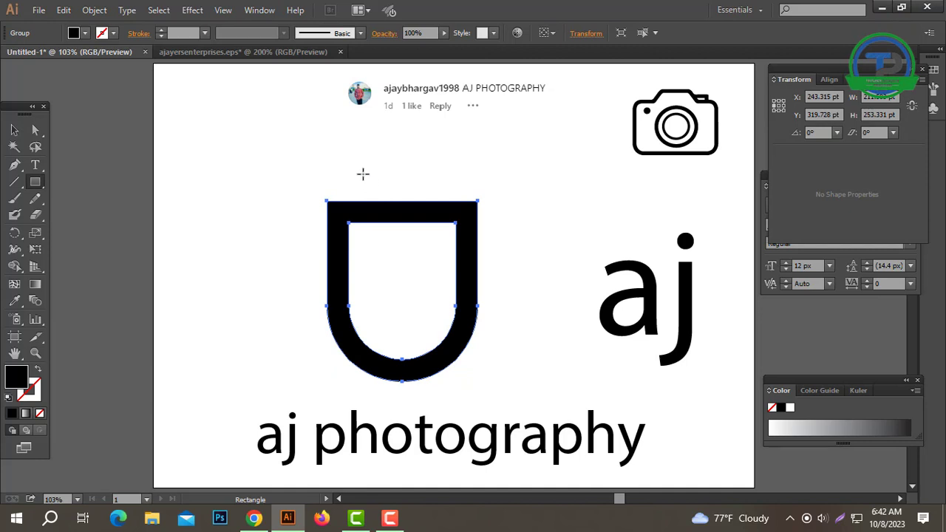
Step: Draw a tall thin black bar over the shield's left side
{"action": "left_click_drag", "start_coordinate": [363, 169], "coordinate": [405, 393]}
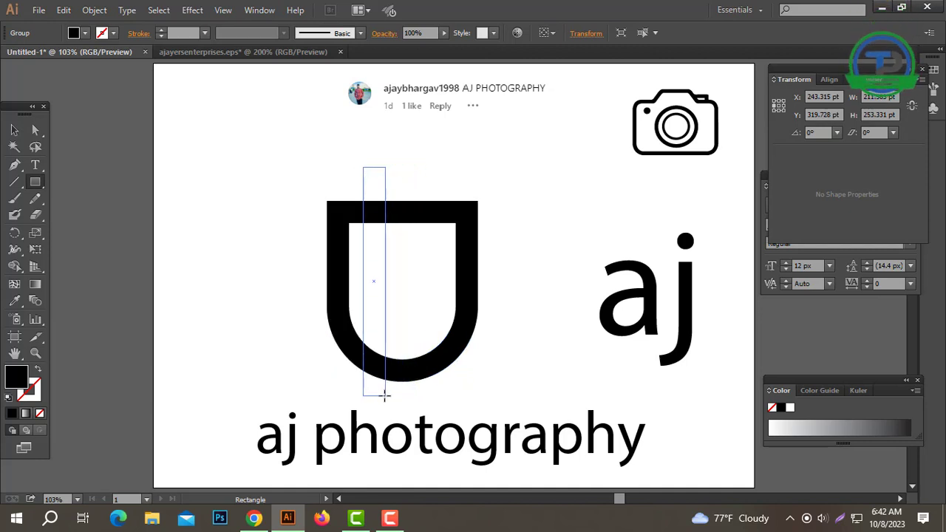
{"action": "left_click_drag", "start_coordinate": [384, 395], "coordinate": [385, 396]}
{"action": "left_click", "coordinate": [14, 131]}
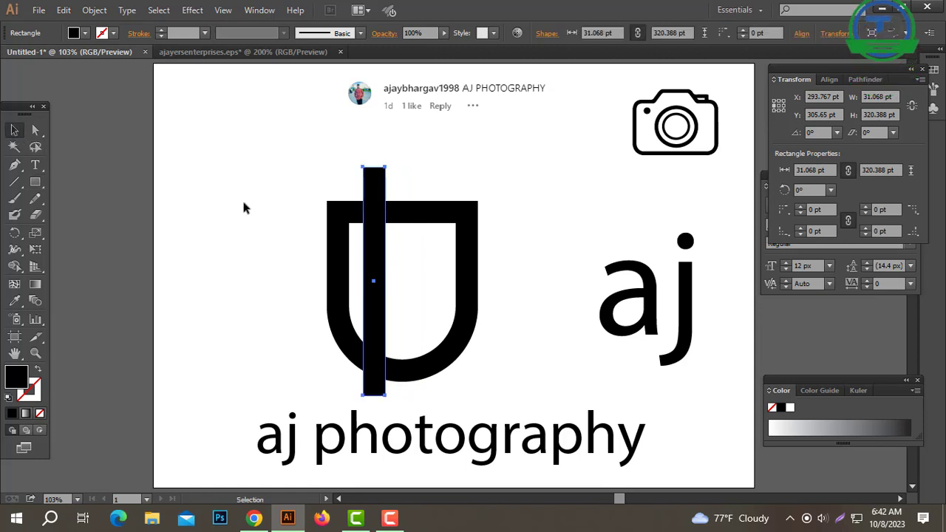
{"action": "left_click", "coordinate": [243, 205]}
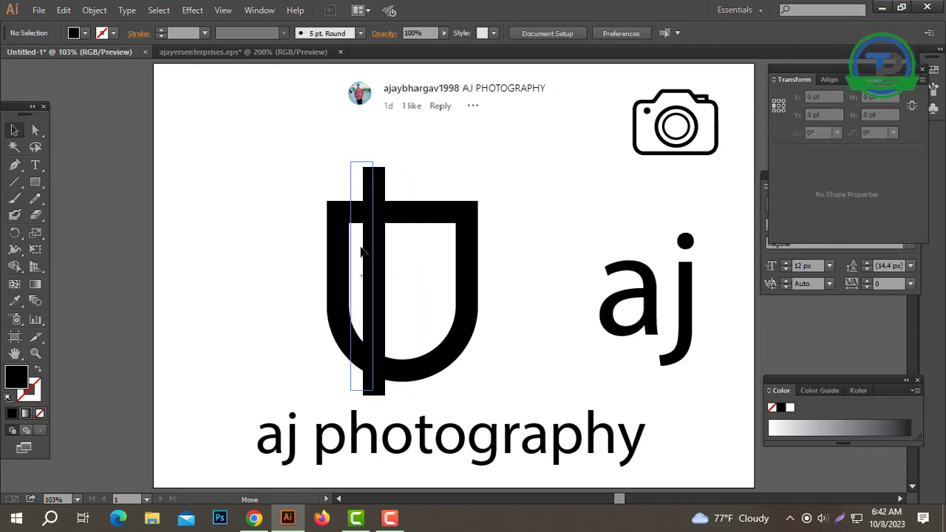
Step: Place a copy of the bar near the shield's centre and select the shield with both bars
{"action": "mouse_move", "coordinate": [446, 271]}
{"action": "left_mouse_down"}
{"action": "mouse_move", "coordinate": [379, 262]}
{"action": "mouse_move", "coordinate": [411, 282]}
{"action": "left_mouse_up"}
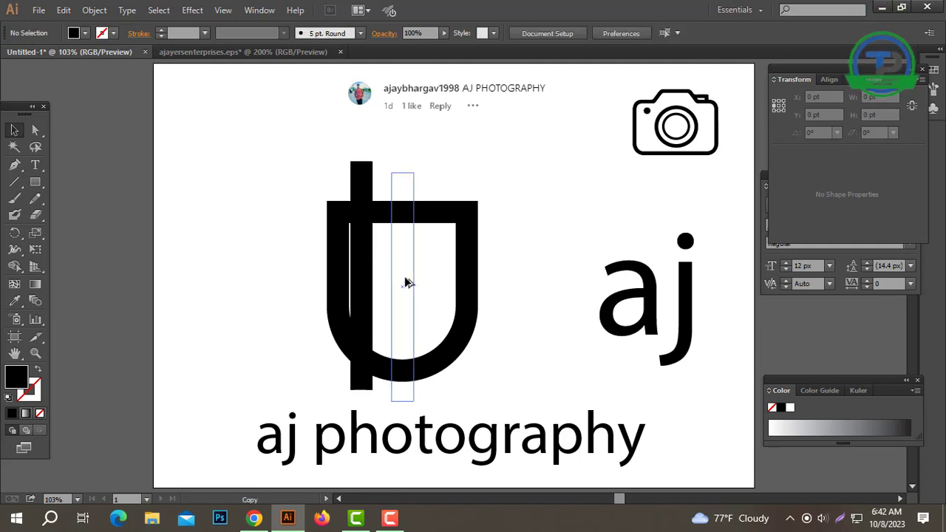
{"action": "left_click_drag", "start_coordinate": [530, 186], "coordinate": [403, 244]}
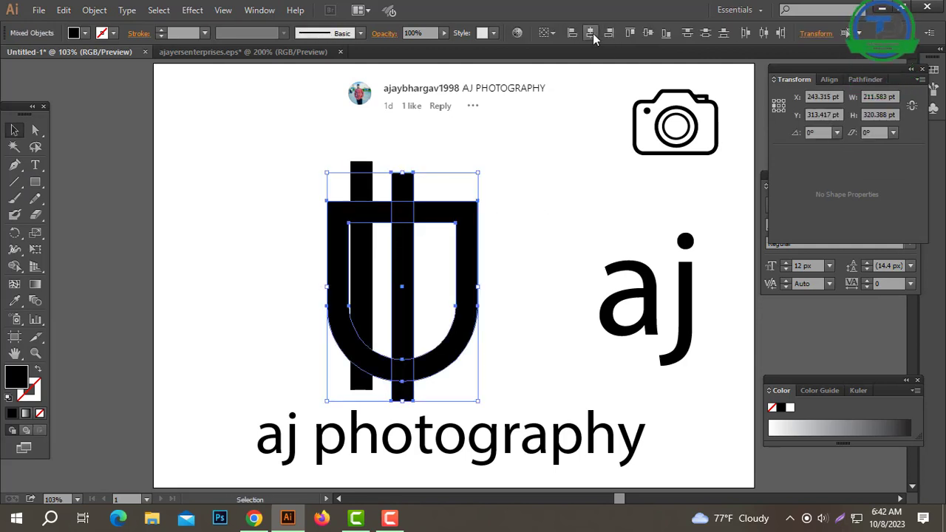
{"action": "left_click", "coordinate": [590, 35]}
{"action": "left_click", "coordinate": [567, 131]}
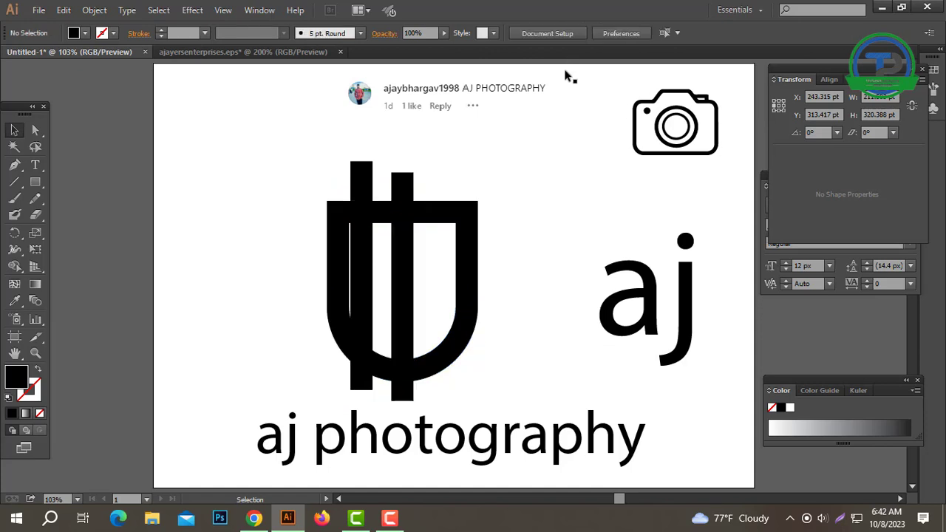
{"action": "left_click", "coordinate": [377, 252]}
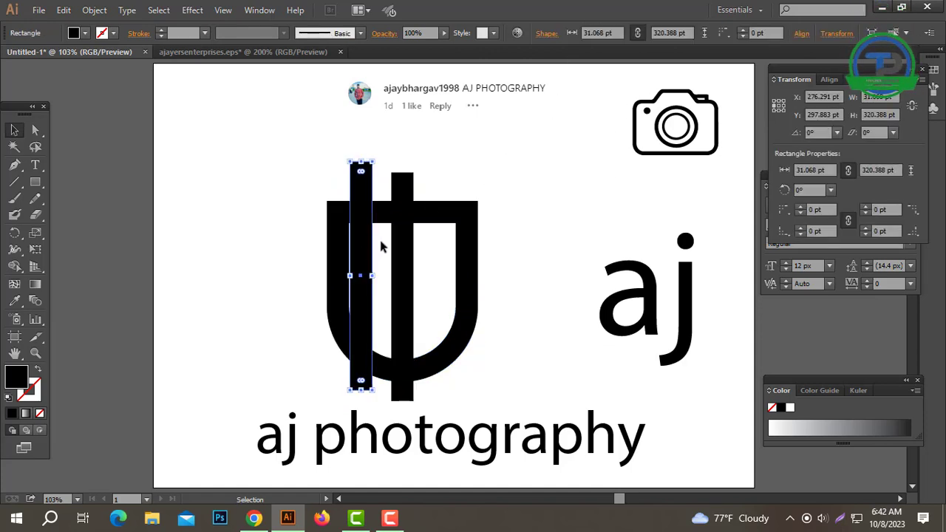
{"action": "left_click", "coordinate": [547, 177]}
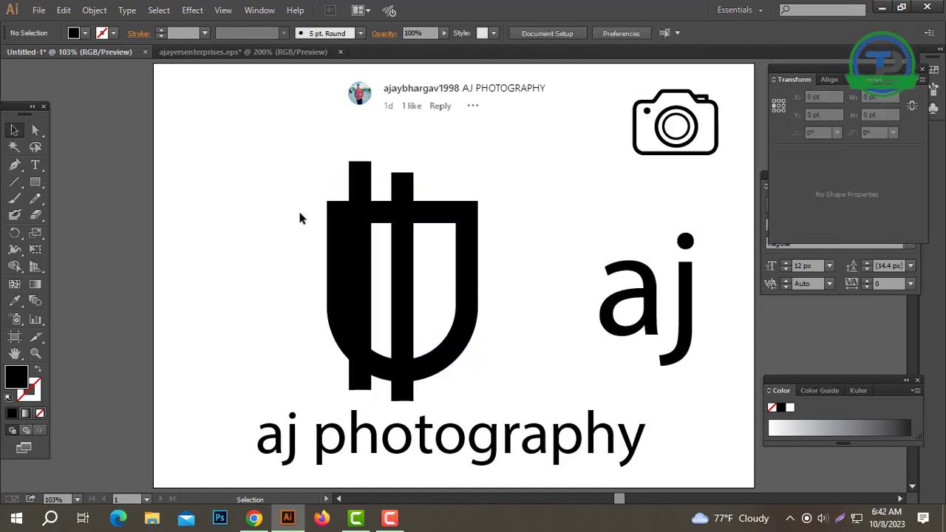
{"action": "left_click_drag", "start_coordinate": [483, 310], "coordinate": [482, 305]}
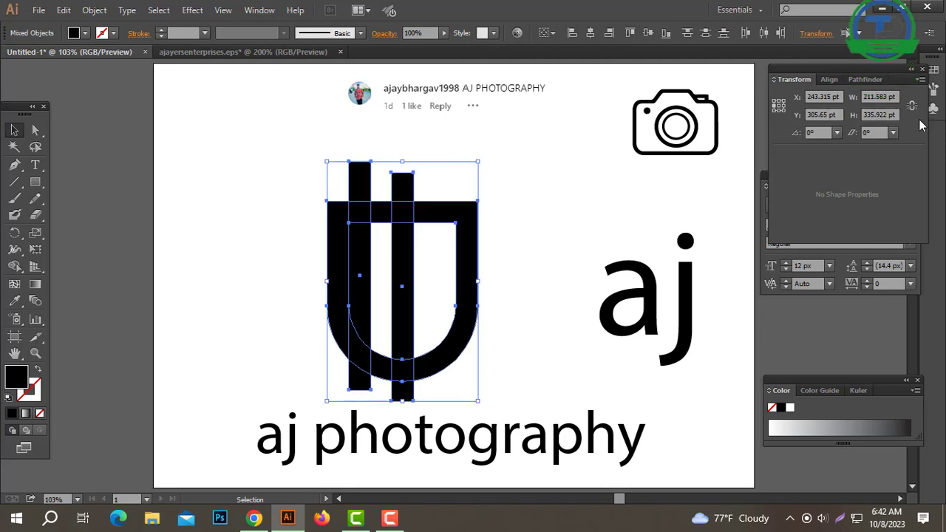
Step: Divide the shield and bars with Pathfinder Divide and ungroup the pieces
{"action": "left_click", "coordinate": [872, 79]}
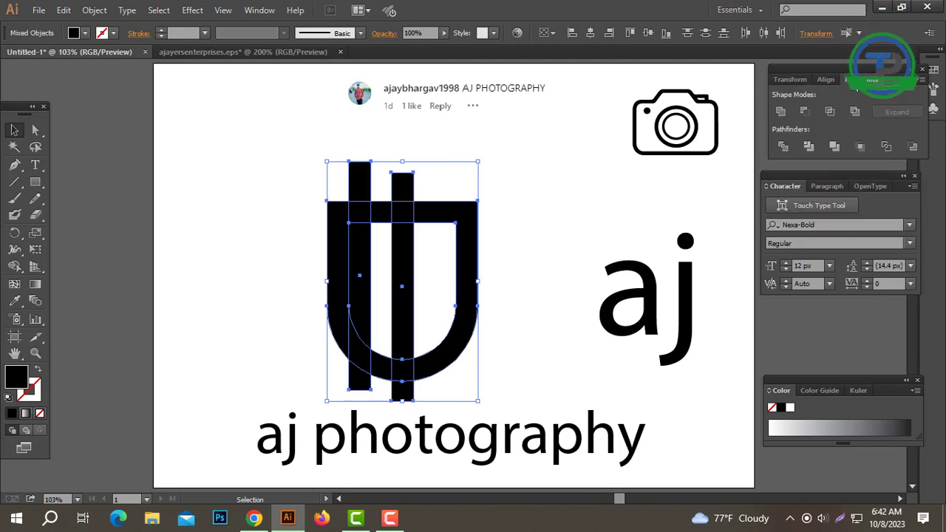
{"action": "left_click", "coordinate": [780, 148]}
{"action": "right_click", "coordinate": [548, 165]}
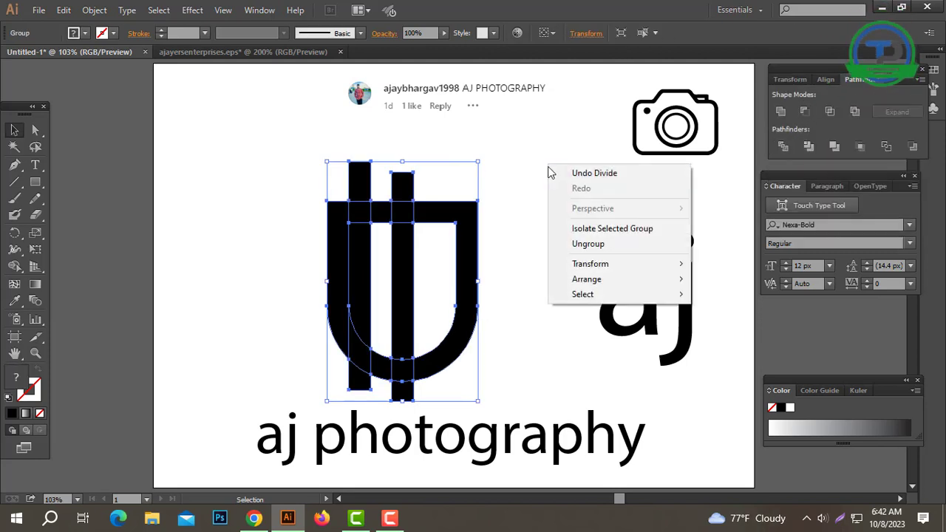
{"action": "left_click", "coordinate": [592, 245]}
{"action": "key", "text": "ctrl+shift+a"}
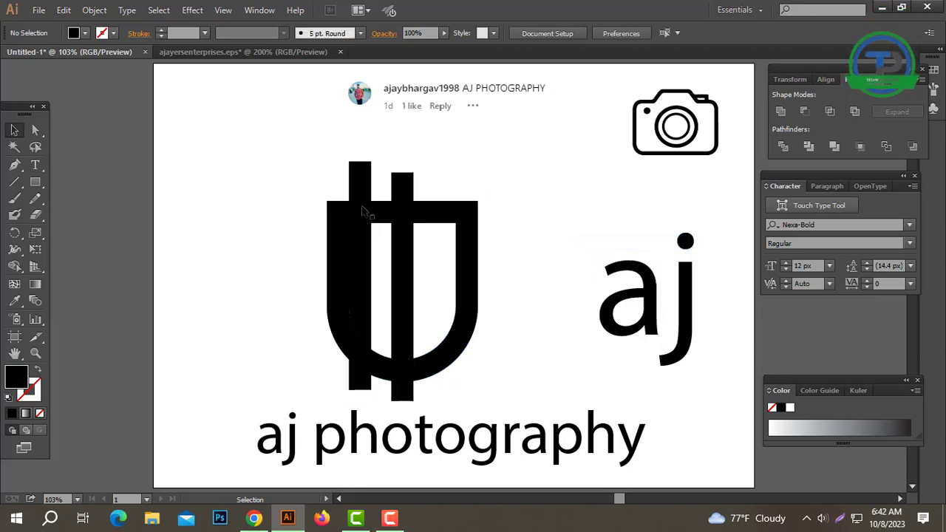
Step: Delete the unwanted bar pieces inside, beside and above the shield
{"action": "left_click", "coordinate": [356, 164]}
{"action": "key", "text": "Delete"}
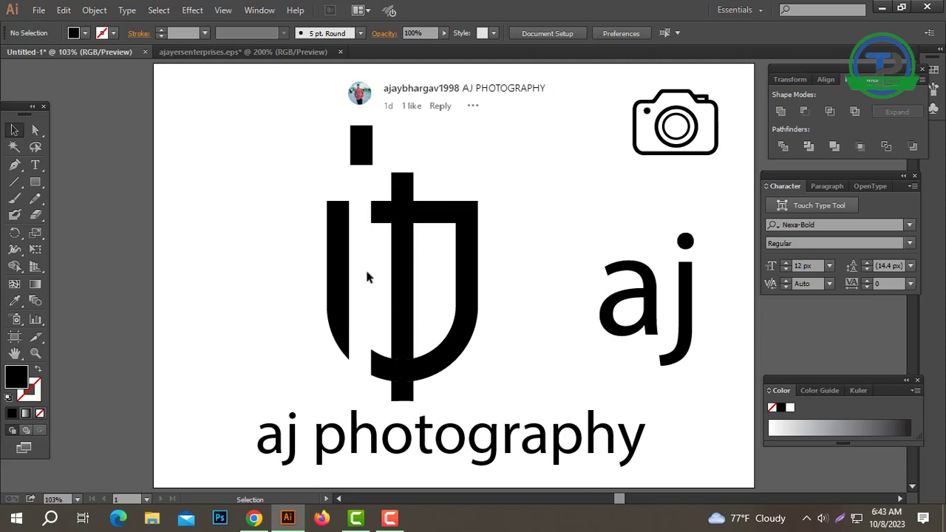
{"action": "left_click_drag", "start_coordinate": [543, 279], "coordinate": [526, 281]}
{"action": "left_click", "coordinate": [382, 255]}
{"action": "left_click_drag", "start_coordinate": [364, 277], "coordinate": [364, 276]}
{"action": "key", "text": "Delete"}
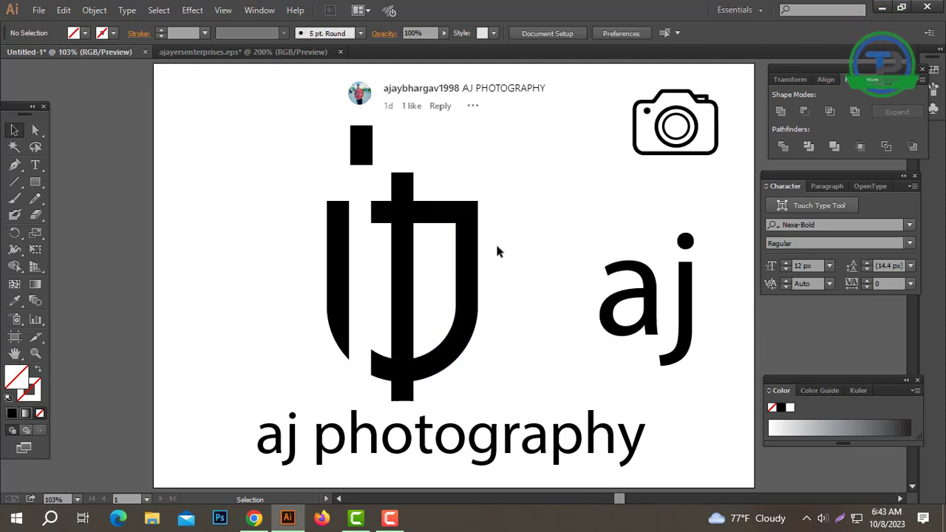
{"action": "left_click", "coordinate": [380, 212]}
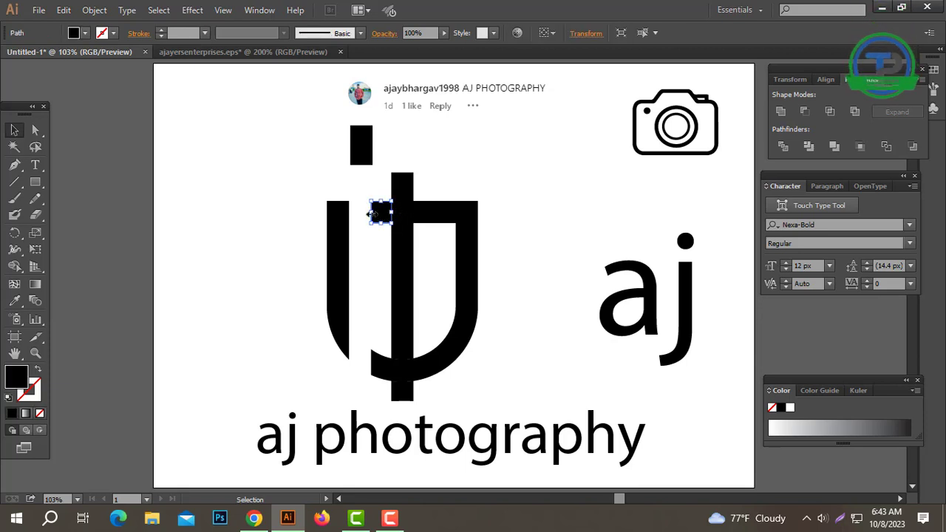
{"action": "key", "text": "Delete"}
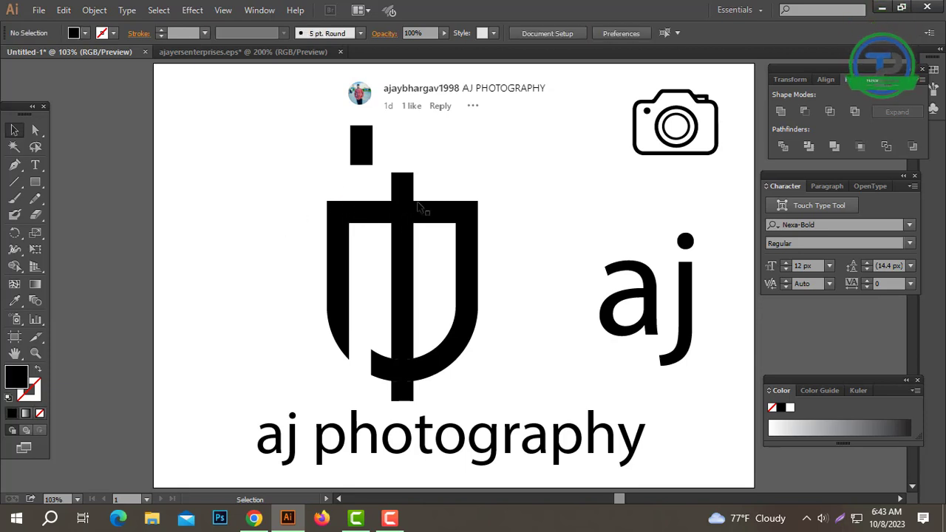
{"action": "left_click", "coordinate": [410, 194]}
{"action": "key", "text": "Delete"}
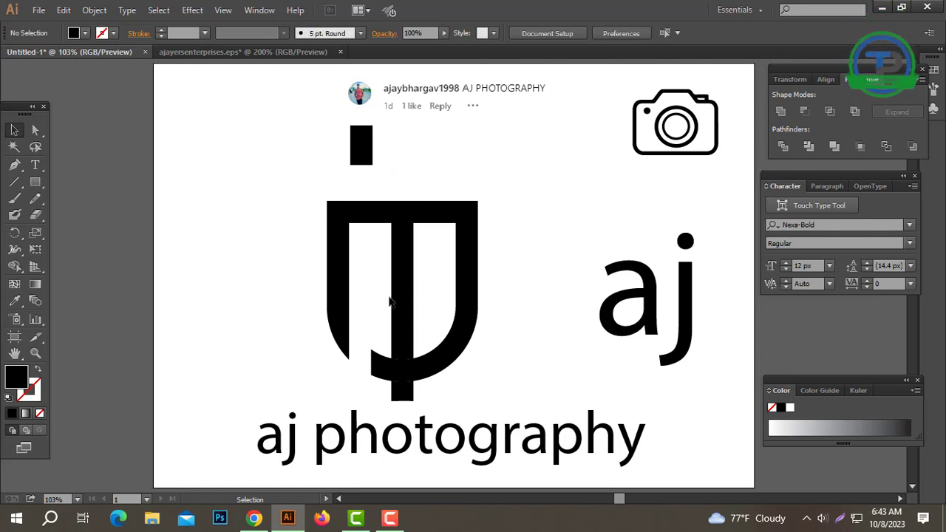
{"action": "left_click", "coordinate": [401, 220]}
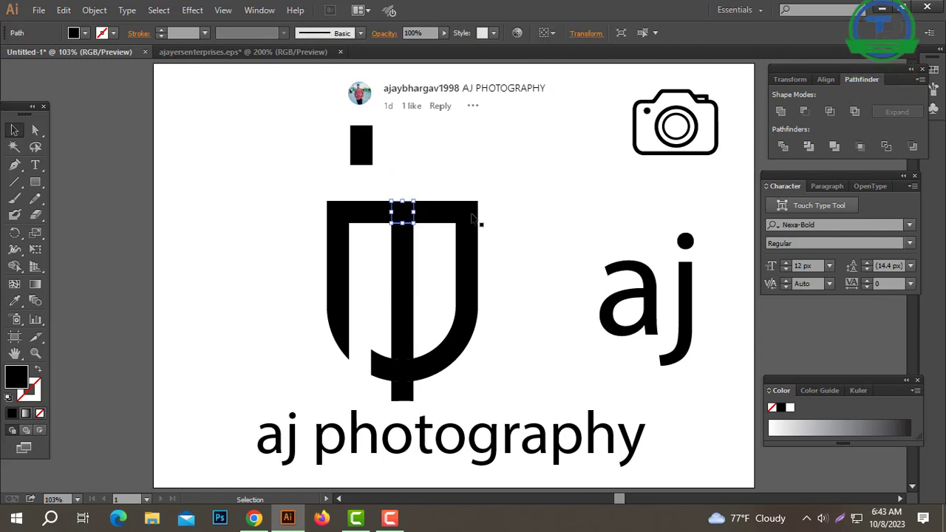
{"action": "key", "text": "Delete"}
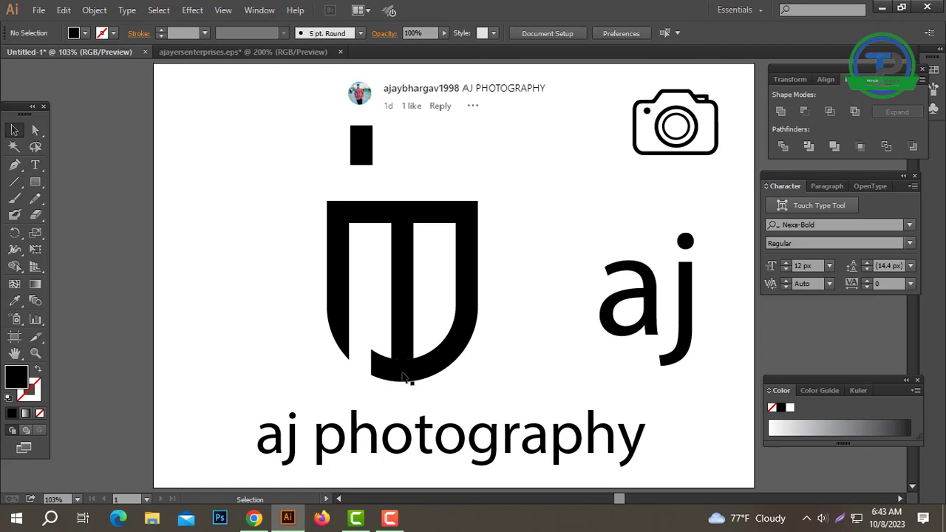
Step: Remove the small bottom-left piece and raise the centre stem about 20 px
{"action": "left_click", "coordinate": [405, 379]}
{"action": "key", "text": "Delete"}
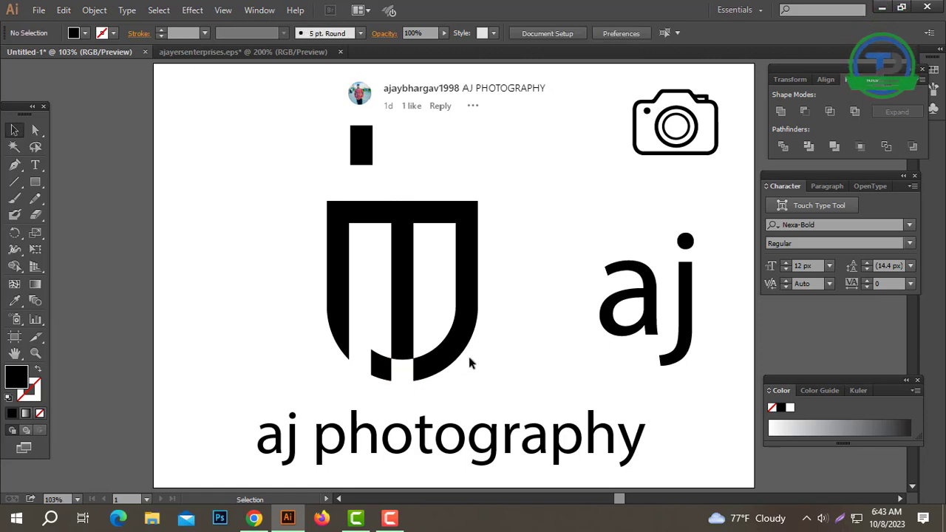
{"action": "key", "text": "ctrl+z"}
{"action": "left_click", "coordinate": [496, 345]}
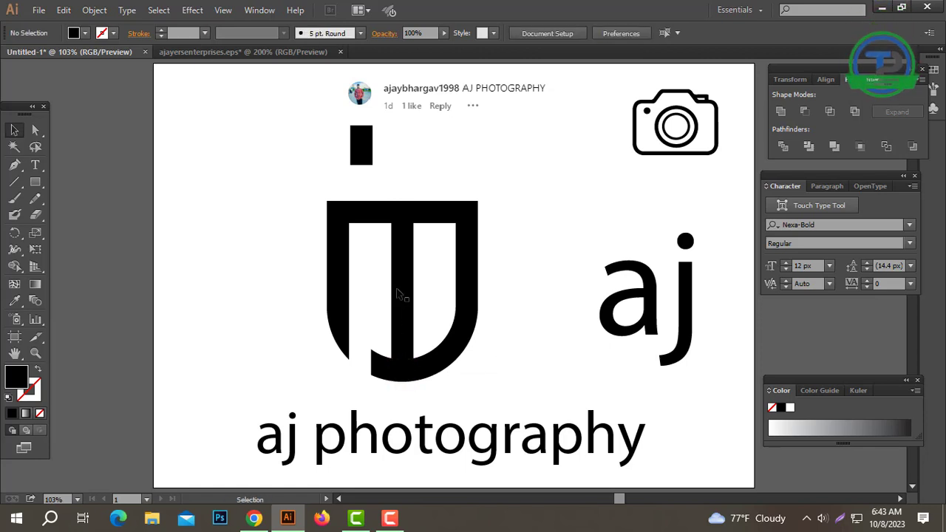
{"action": "left_click", "coordinate": [398, 294]}
{"action": "left_click", "coordinate": [379, 370]}
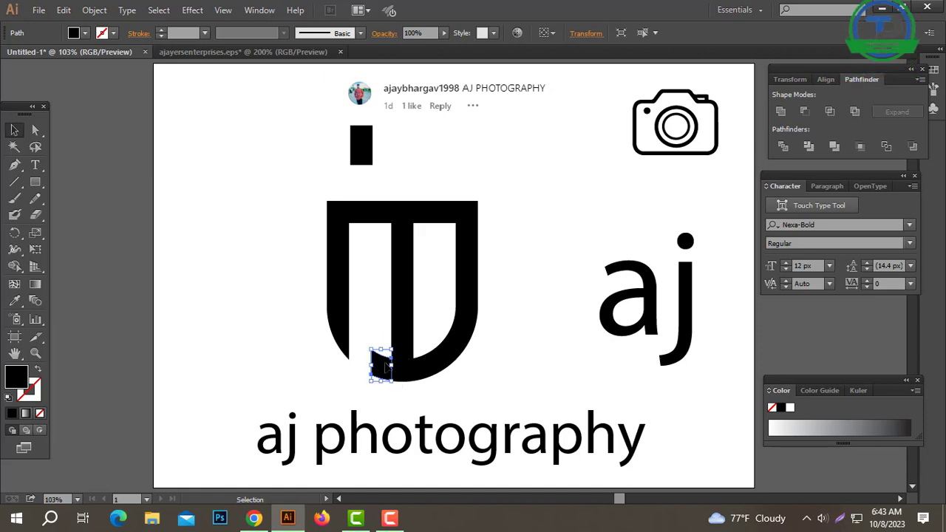
{"action": "key", "text": "Delete"}
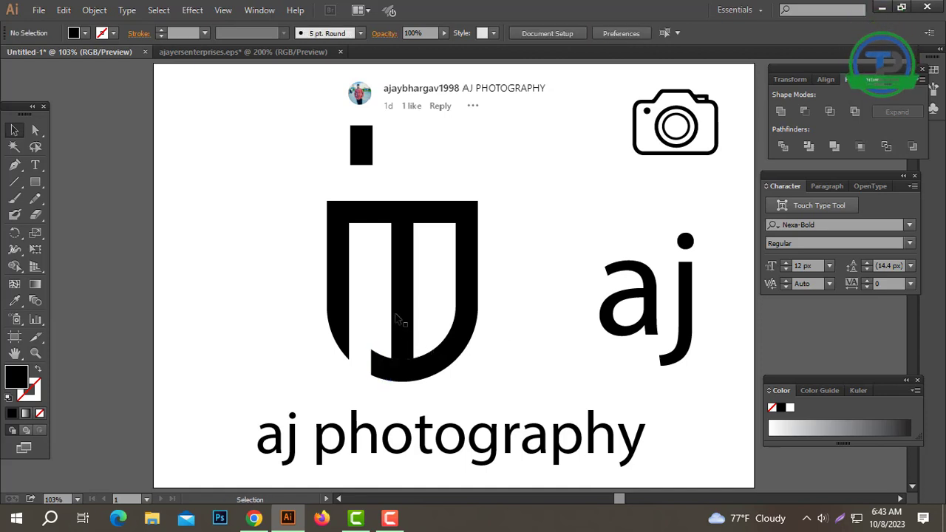
{"action": "left_click", "coordinate": [405, 310]}
{"action": "left_click_drag", "start_coordinate": [406, 292], "coordinate": [409, 288]}
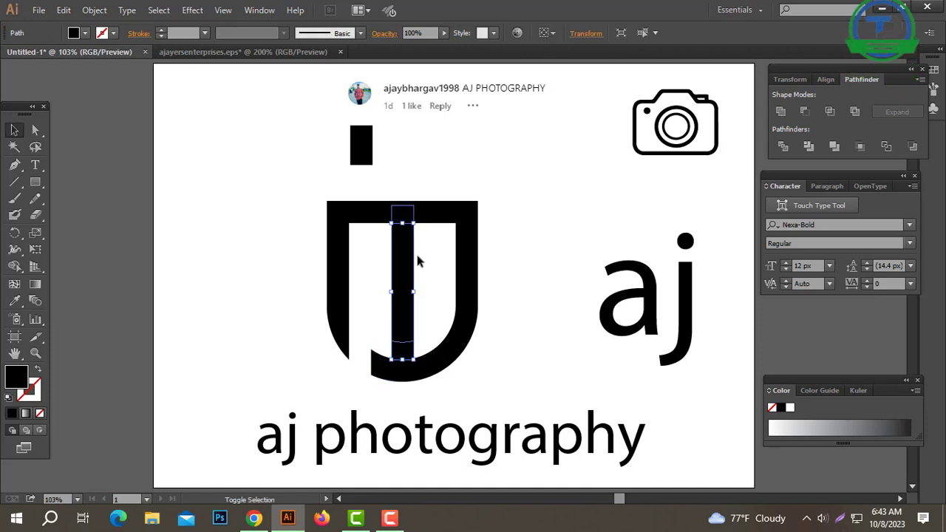
Step: Offset the small top rectangle by 20 and cut it out with Pathfinder, leaving a thin gap
{"action": "left_click", "coordinate": [412, 212]}
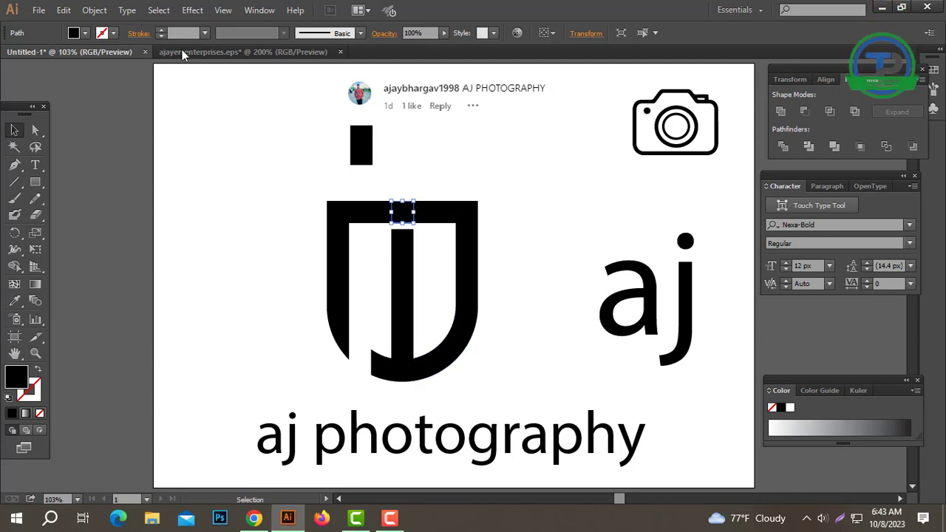
{"action": "left_click", "coordinate": [95, 9]}
{"action": "mouse_move", "coordinate": [110, 289]}
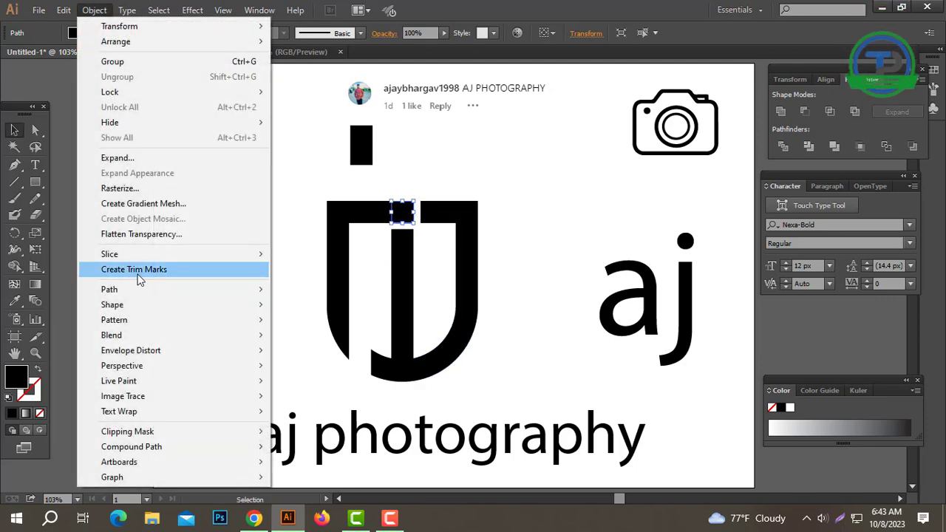
{"action": "left_click", "coordinate": [345, 332]}
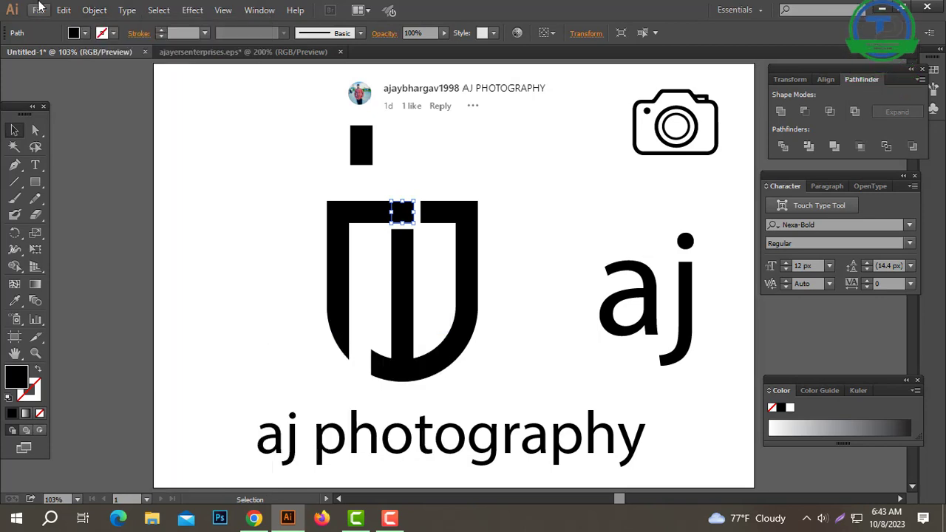
{"action": "left_click", "coordinate": [94, 10]}
{"action": "mouse_move", "coordinate": [109, 289]}
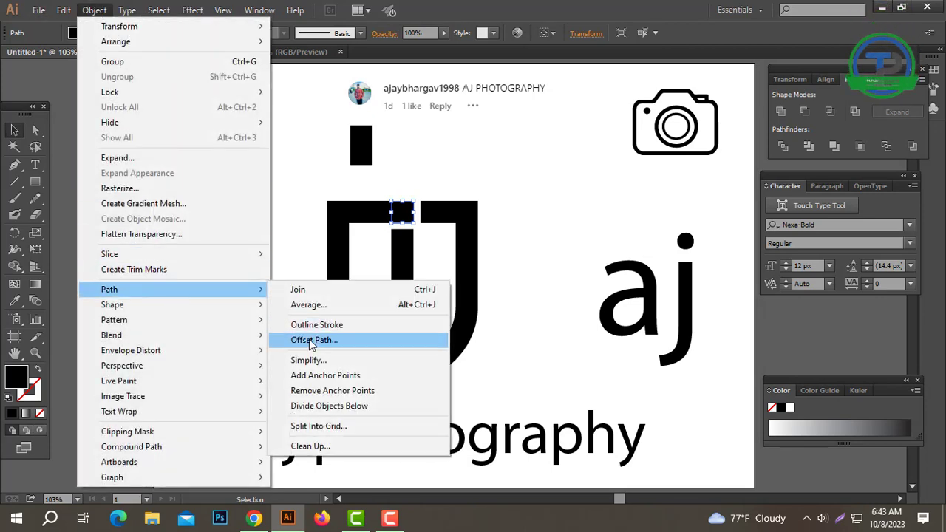
{"action": "left_click", "coordinate": [323, 339]}
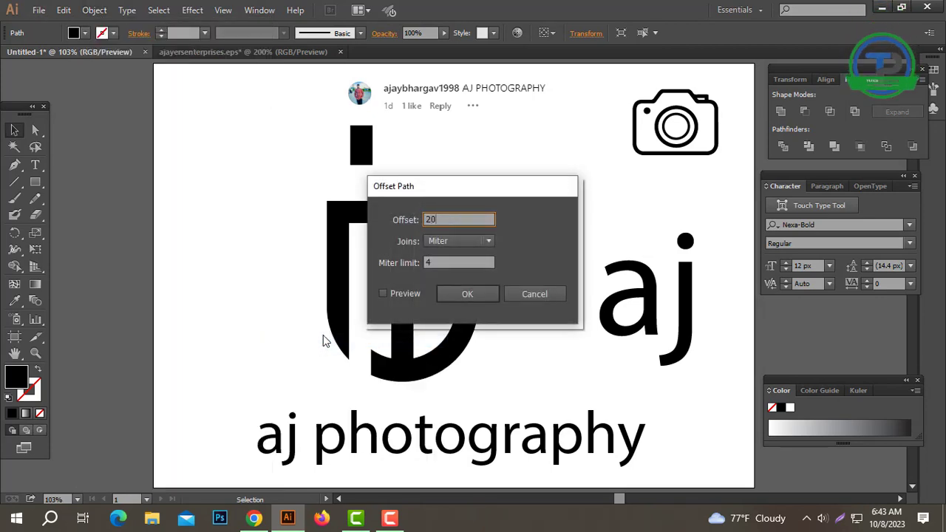
{"action": "key", "text": "Return"}
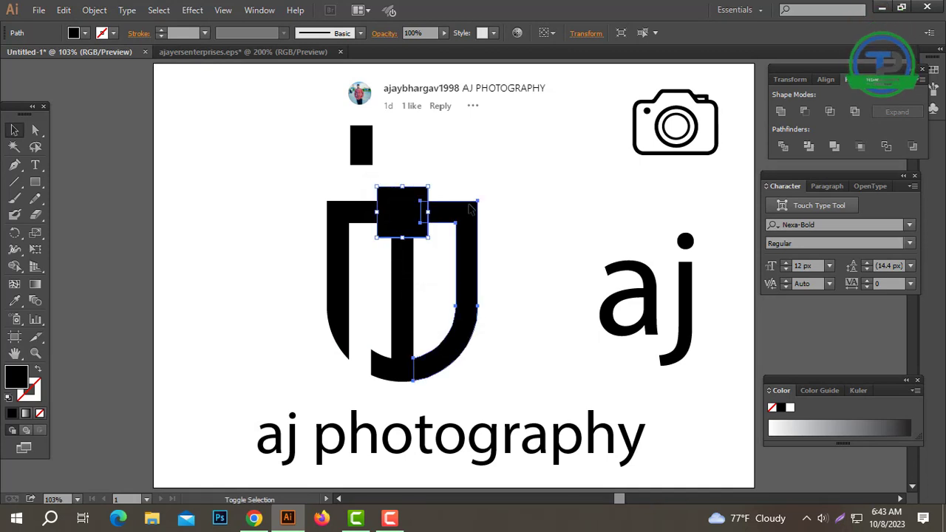
{"action": "left_click", "coordinate": [805, 111]}
{"action": "left_click", "coordinate": [525, 185]}
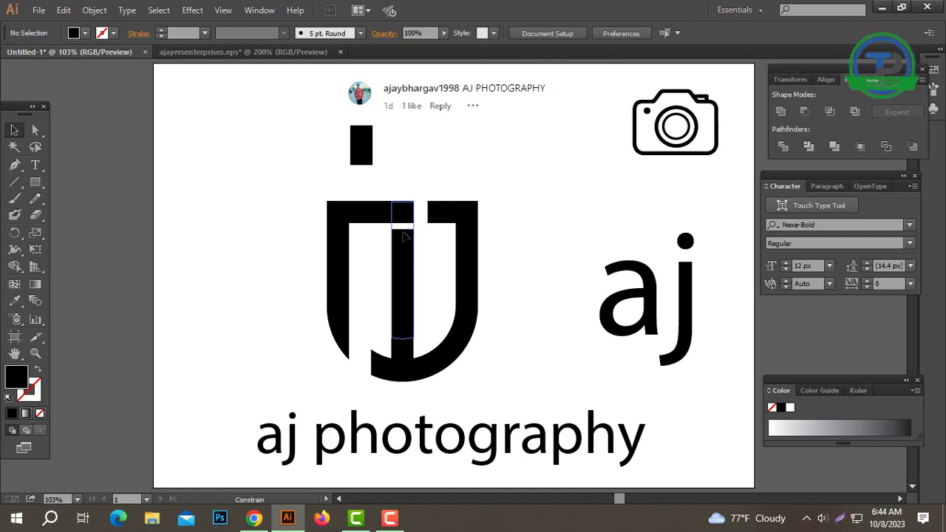
Step: Delete the gap piece so the centre stem runs unbroken from the shield top
{"action": "left_click", "coordinate": [404, 235]}
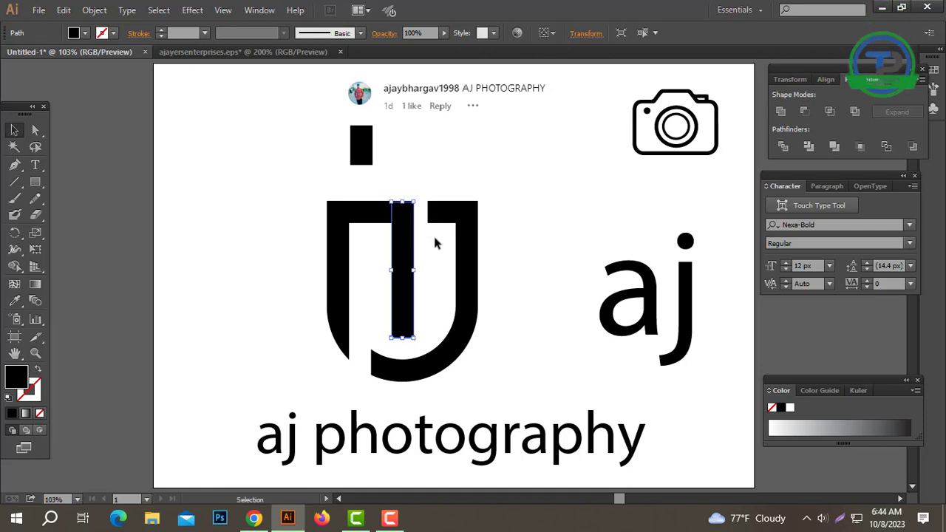
{"action": "key", "text": "Delete"}
{"action": "left_click", "coordinate": [402, 252]}
Step: Select the letter paths and pick the vertical bar inside the J with Direct Selection
{"action": "left_click_drag", "start_coordinate": [426, 256], "coordinate": [312, 289]}
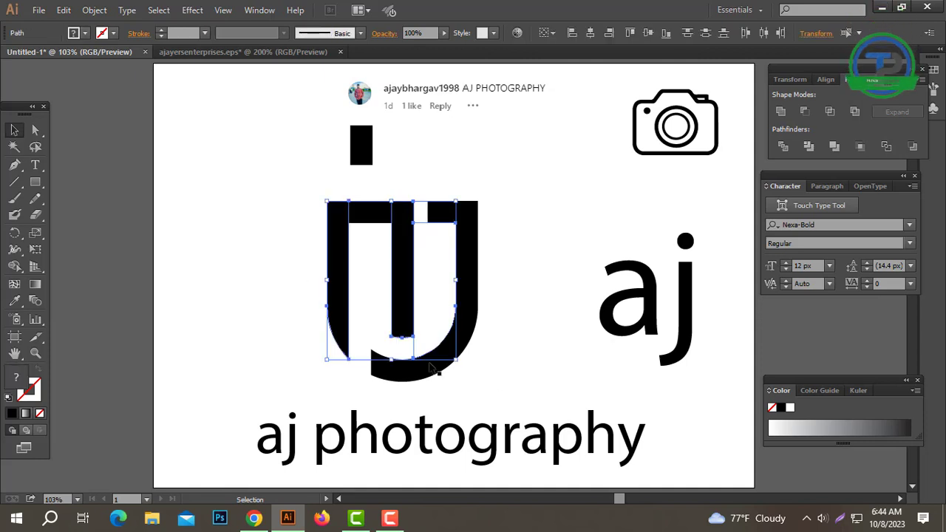
{"action": "left_click_drag", "start_coordinate": [422, 179], "coordinate": [415, 217]}
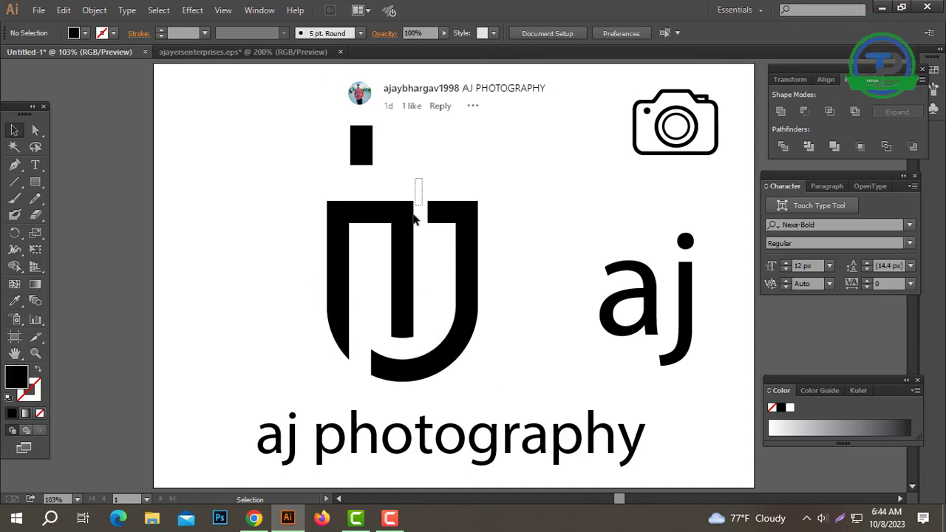
{"action": "left_click_drag", "start_coordinate": [423, 255], "coordinate": [420, 244]}
{"action": "left_click", "coordinate": [425, 256]}
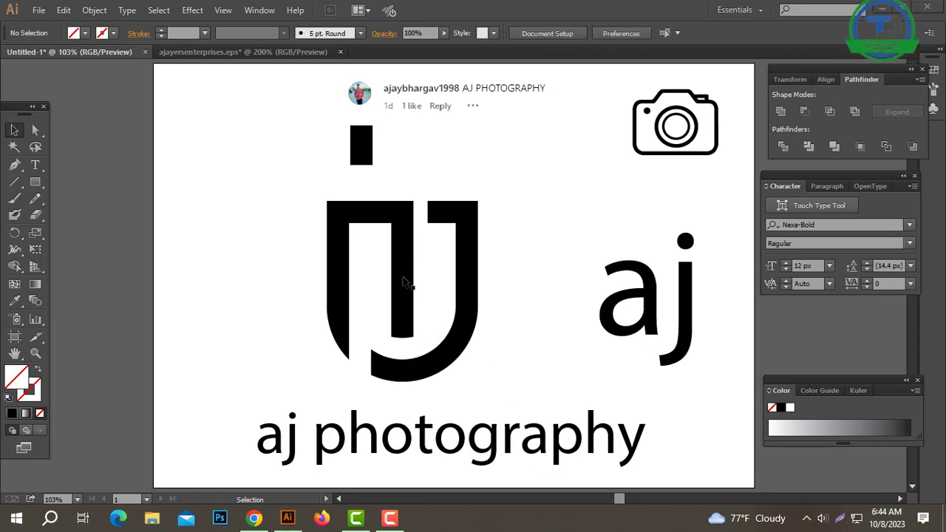
{"action": "key", "text": "a"}
{"action": "left_click", "coordinate": [407, 272]}
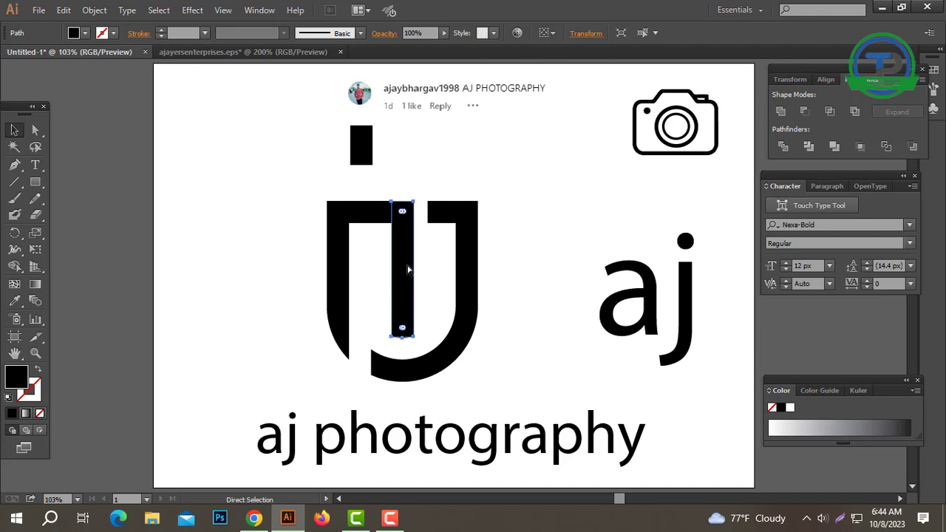
{"action": "key", "text": "r"}
{"action": "left_click_drag", "start_coordinate": [414, 254], "coordinate": [394, 263]}
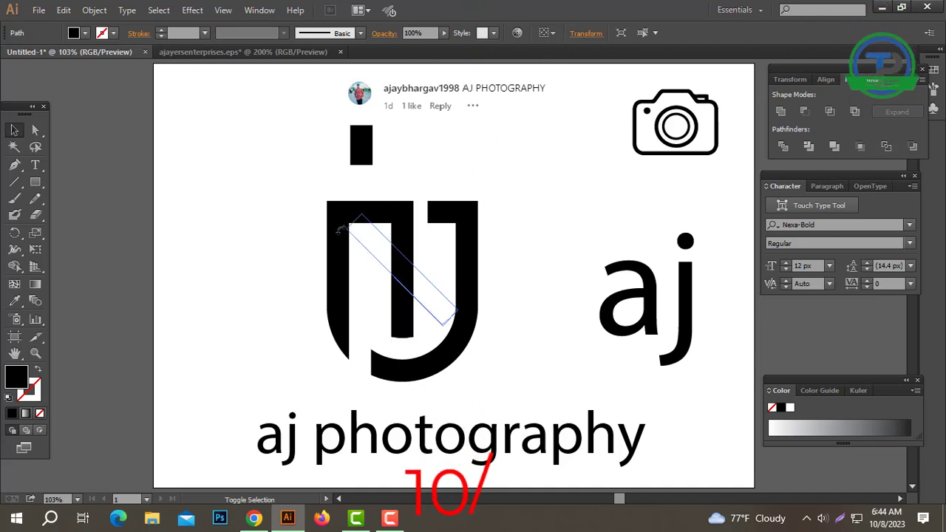
{"action": "left_click", "coordinate": [559, 235]}
{"action": "left_click", "coordinate": [440, 266]}
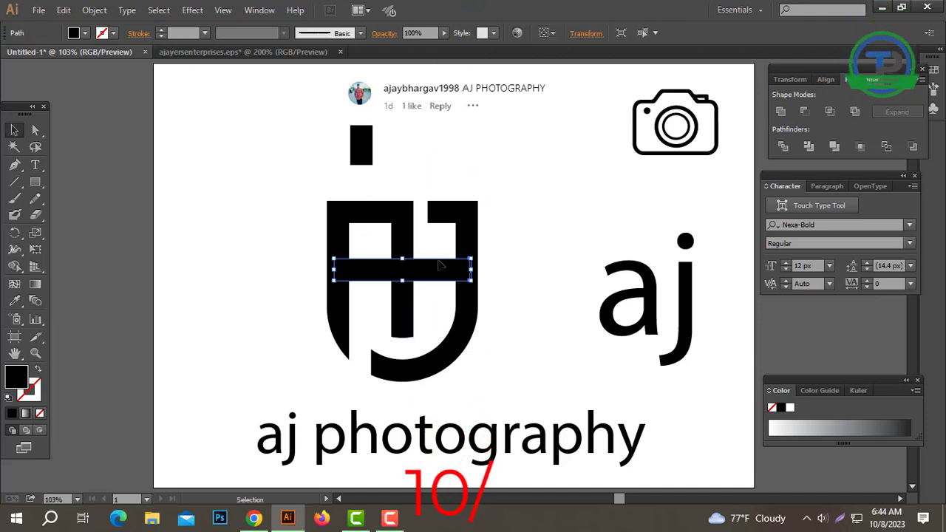
{"action": "left_click_drag", "start_coordinate": [468, 270], "coordinate": [414, 271]}
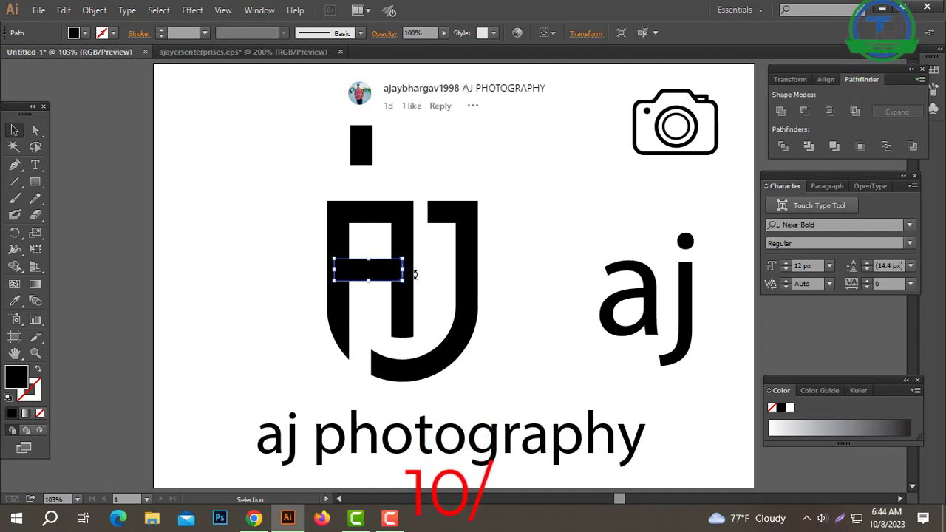
{"action": "left_click", "coordinate": [540, 247]}
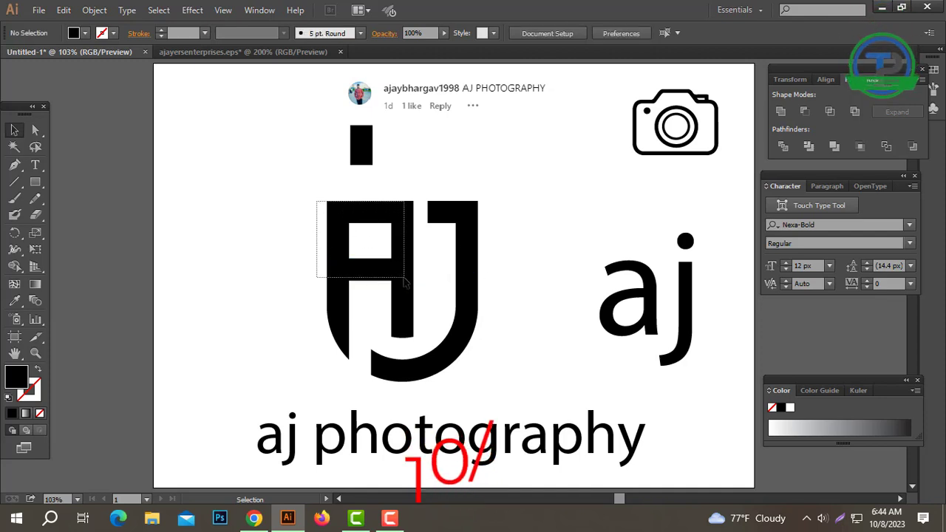
{"action": "left_click_drag", "start_coordinate": [317, 204], "coordinate": [377, 275]}
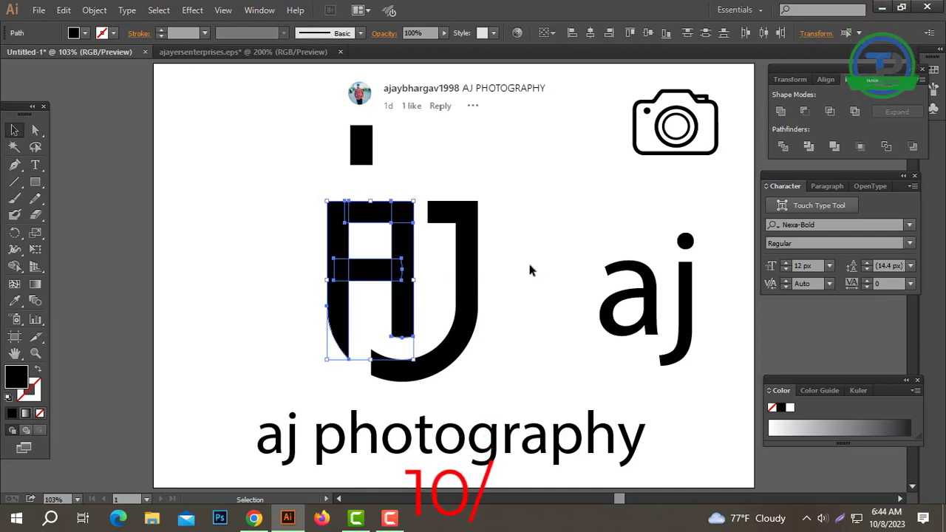
{"action": "left_click_drag", "start_coordinate": [518, 189], "coordinate": [431, 281]}
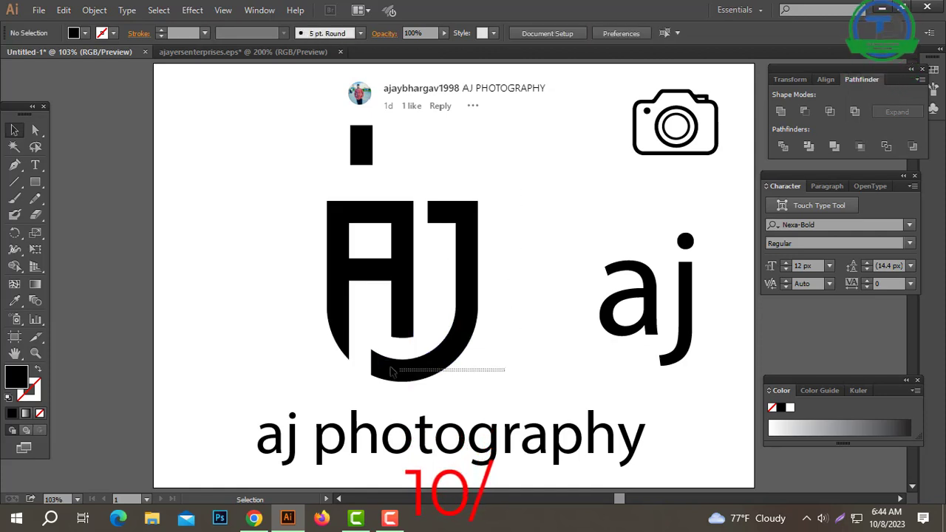
{"action": "left_click_drag", "start_coordinate": [506, 359], "coordinate": [372, 380]}
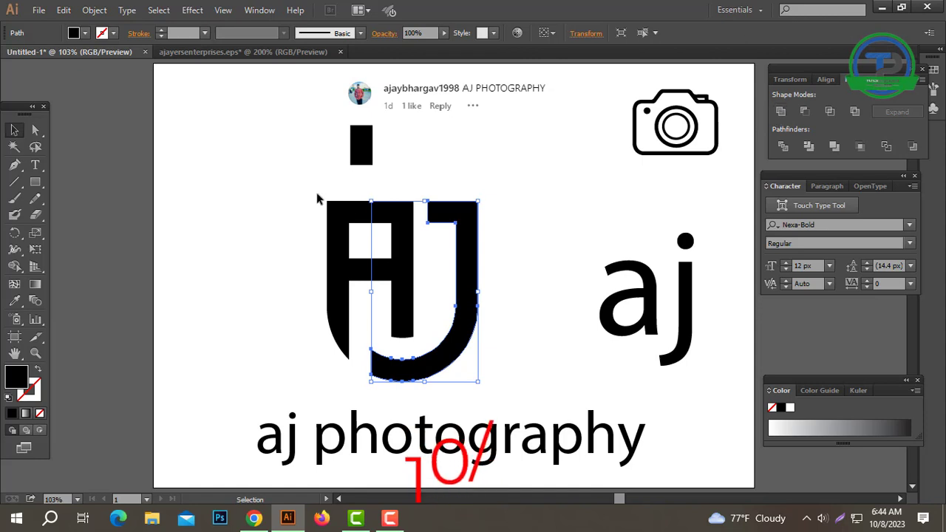
{"action": "left_click_drag", "start_coordinate": [318, 197], "coordinate": [402, 244]}
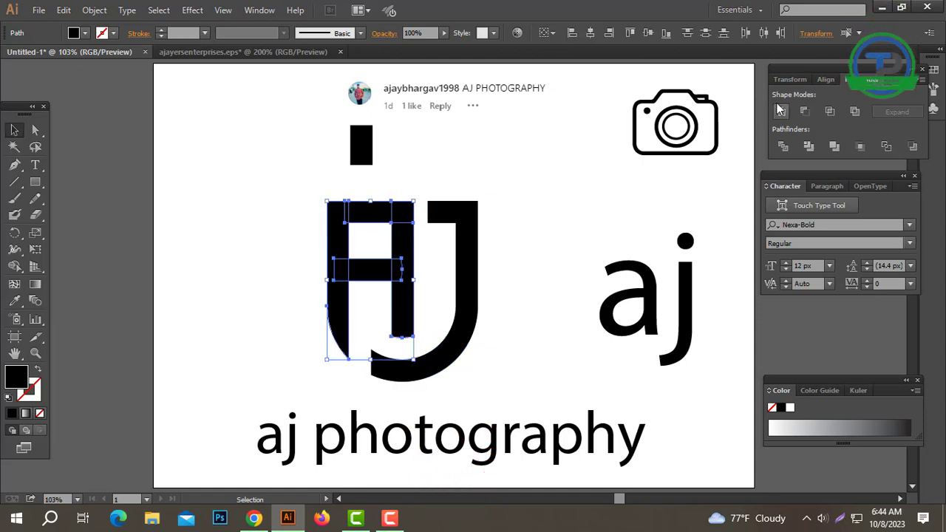
{"action": "left_click", "coordinate": [606, 201]}
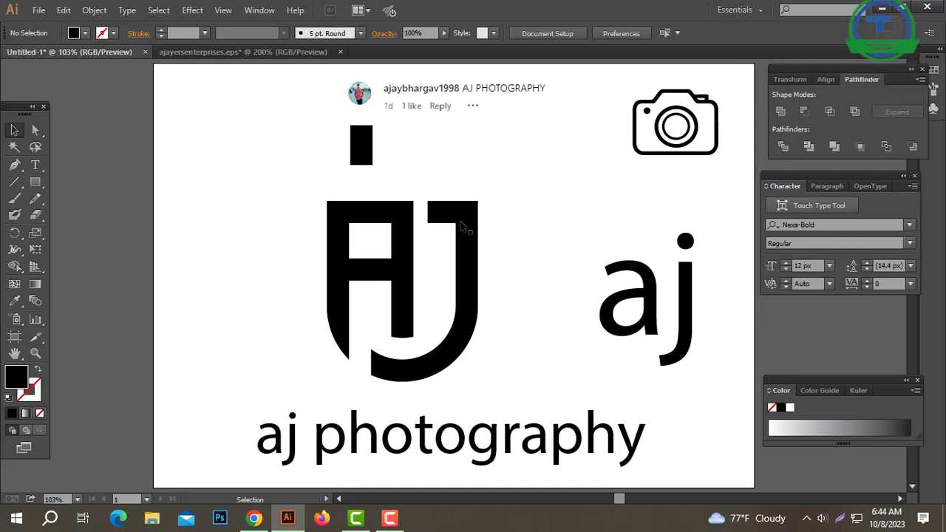
Step: Release the A's compound path and unite its pieces into one solid black shape
{"action": "left_click_drag", "start_coordinate": [508, 196], "coordinate": [277, 305]}
{"action": "left_click", "coordinate": [277, 307]}
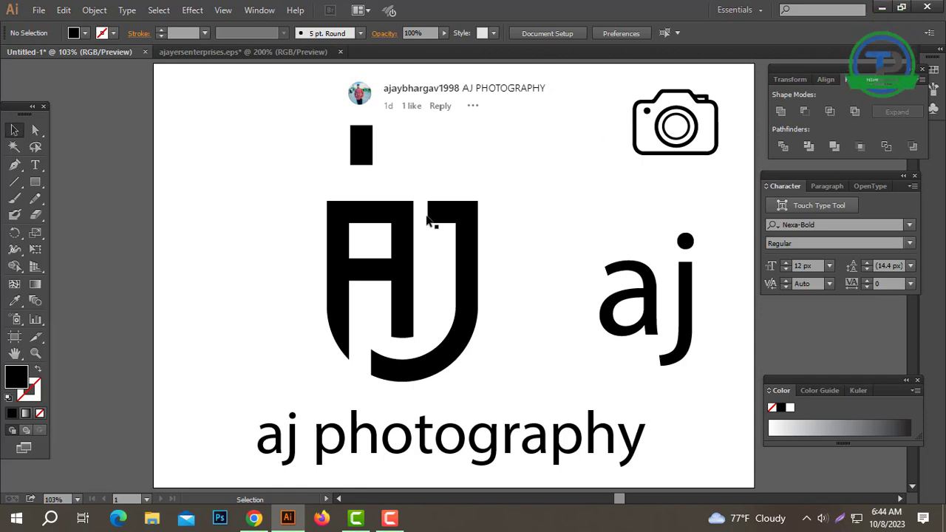
{"action": "right_click", "coordinate": [397, 232]}
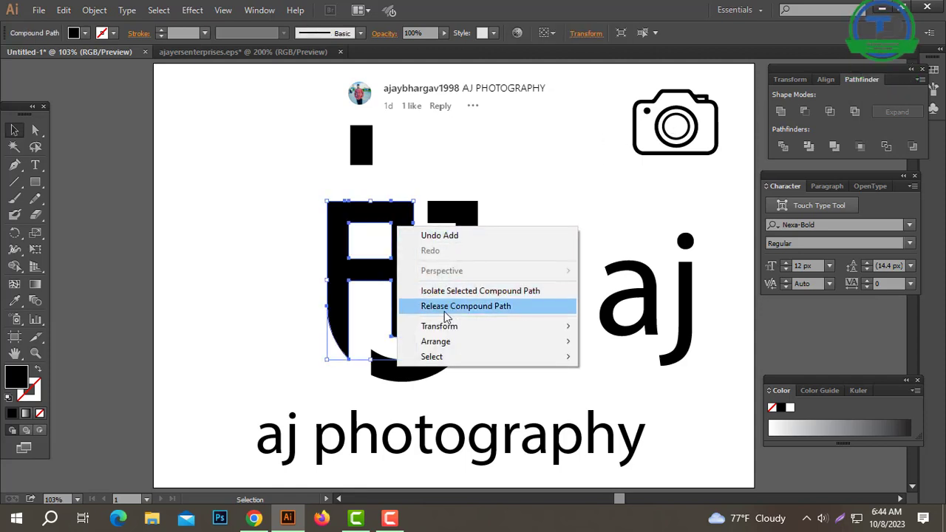
{"action": "left_click", "coordinate": [444, 306]}
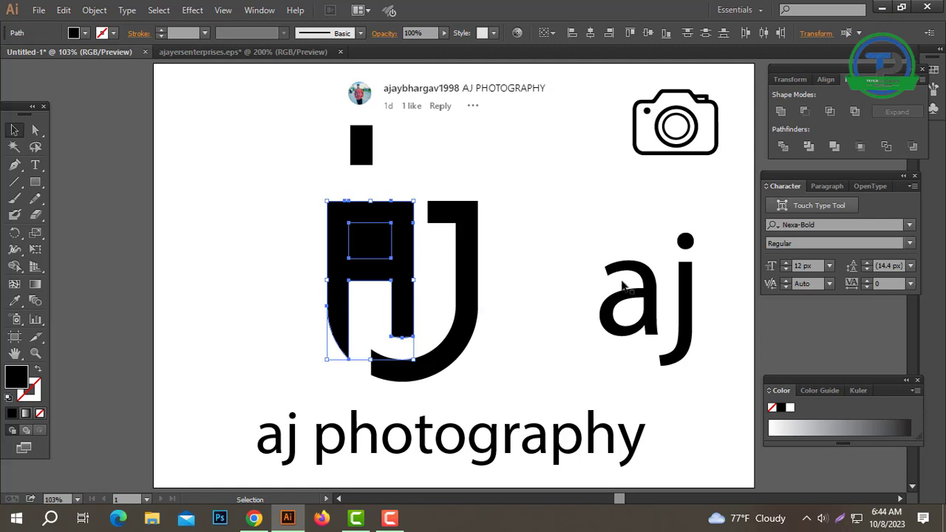
{"action": "left_click", "coordinate": [567, 284]}
{"action": "left_click_drag", "start_coordinate": [283, 182], "coordinate": [414, 284]}
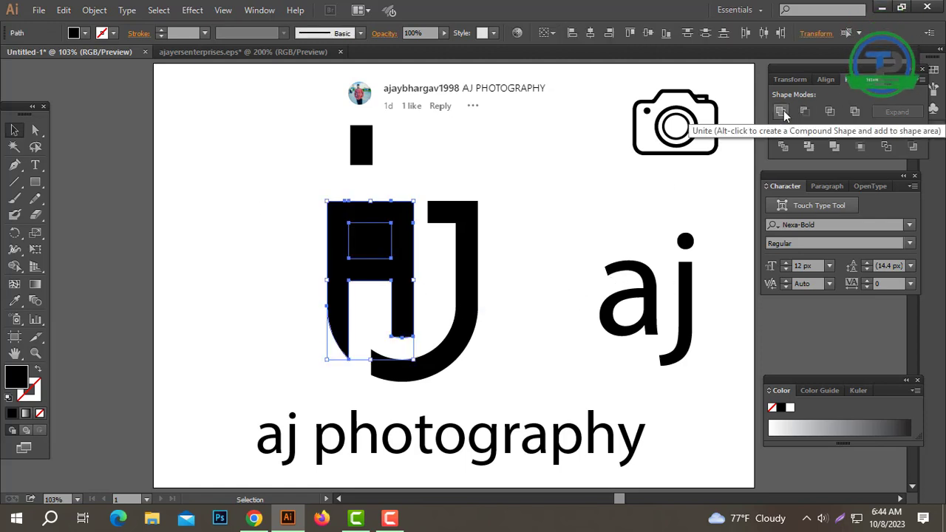
{"action": "left_click", "coordinate": [783, 110]}
Step: Move the camera icon onto the A, colour it white and bring it to front
{"action": "left_click", "coordinate": [567, 168]}
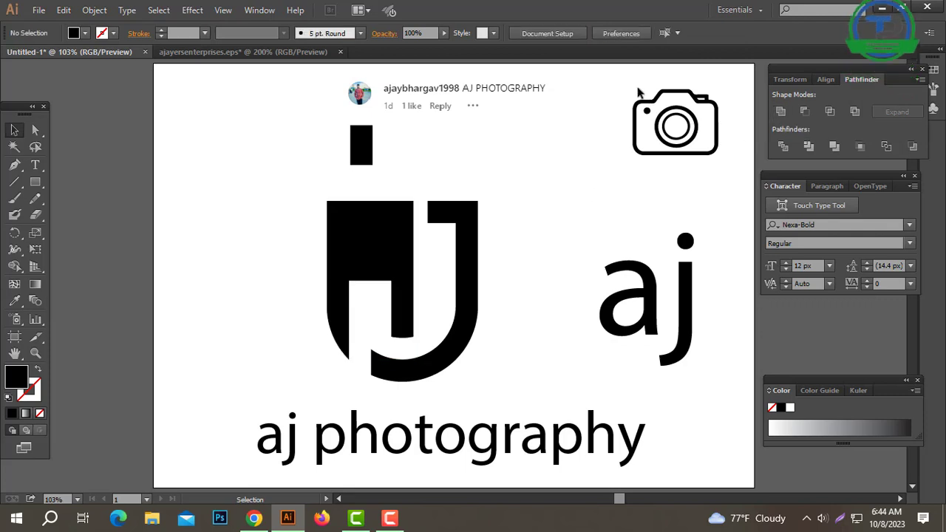
{"action": "left_click", "coordinate": [714, 153]}
{"action": "left_click_drag", "start_coordinate": [701, 136], "coordinate": [425, 252]}
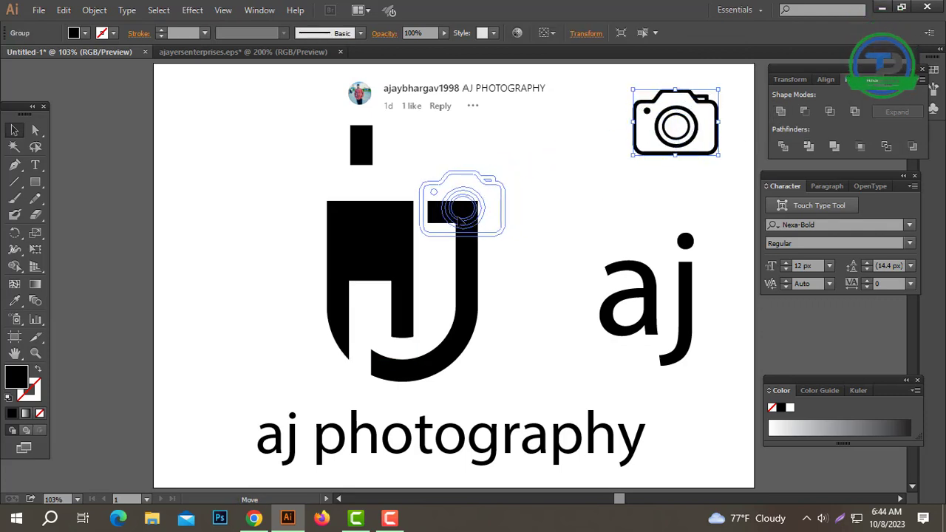
{"action": "left_click", "coordinate": [17, 301]}
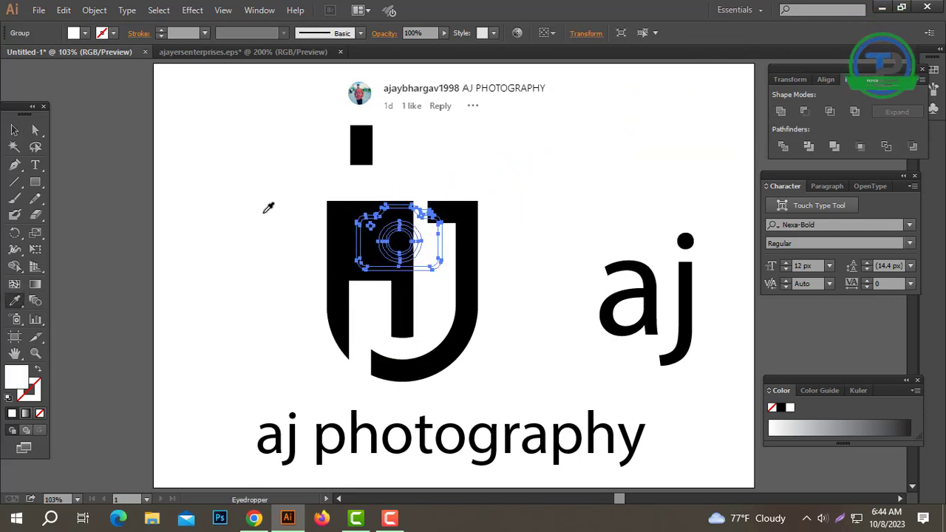
{"action": "right_click", "coordinate": [356, 221]}
{"action": "mouse_move", "coordinate": [394, 339]}
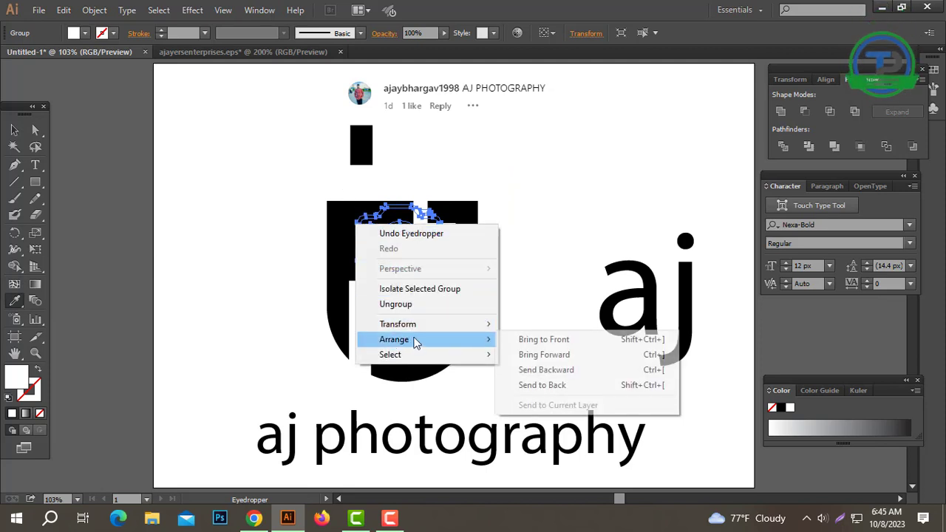
{"action": "left_click", "coordinate": [542, 340]}
Step: Narrow the camera icon and nudge it up slightly inside the A
{"action": "left_click", "coordinate": [14, 130]}
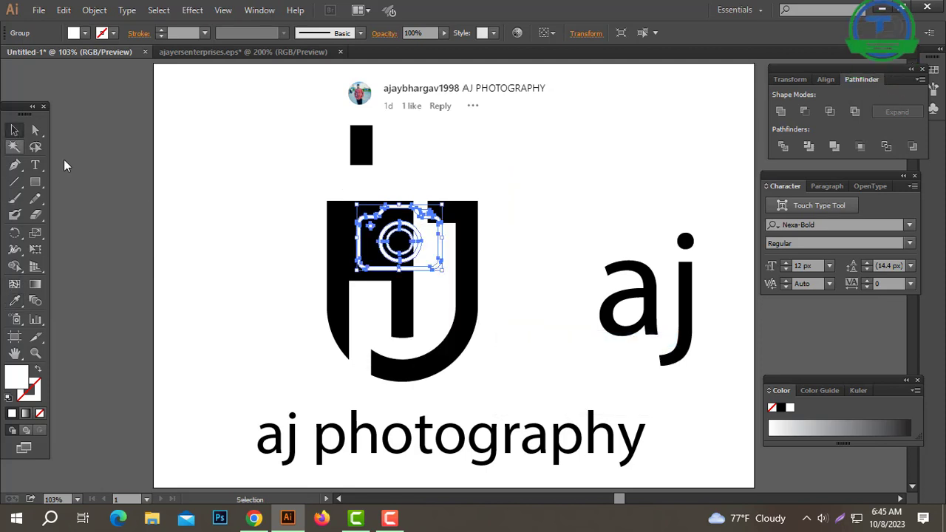
{"action": "left_click_drag", "start_coordinate": [441, 239], "coordinate": [405, 247]}
{"action": "left_click", "coordinate": [523, 211]}
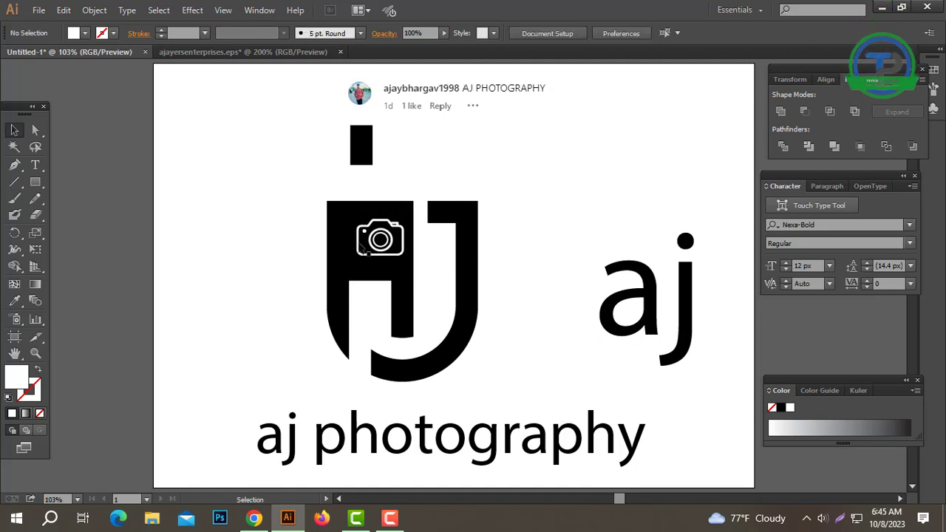
{"action": "left_click", "coordinate": [392, 252]}
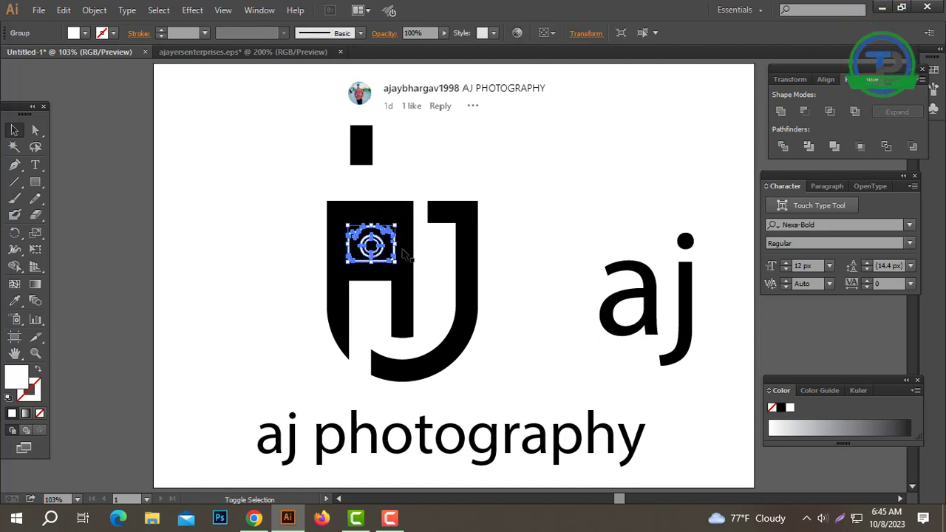
{"action": "left_click", "coordinate": [567, 218]}
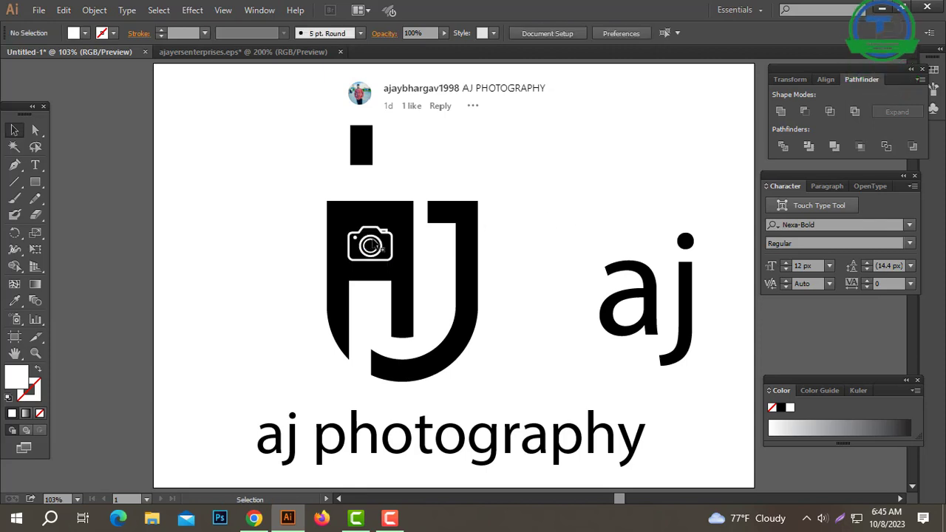
{"action": "left_click", "coordinate": [397, 251]}
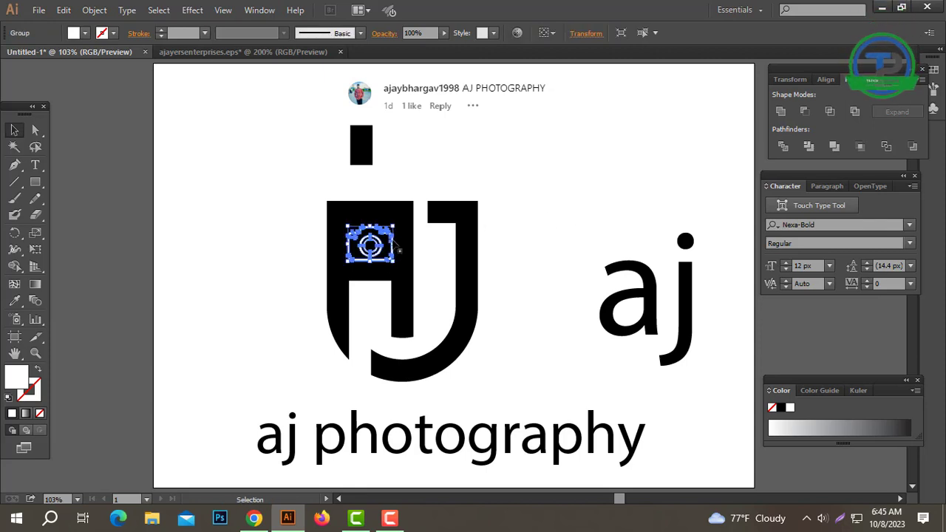
{"action": "left_click", "coordinate": [420, 235]}
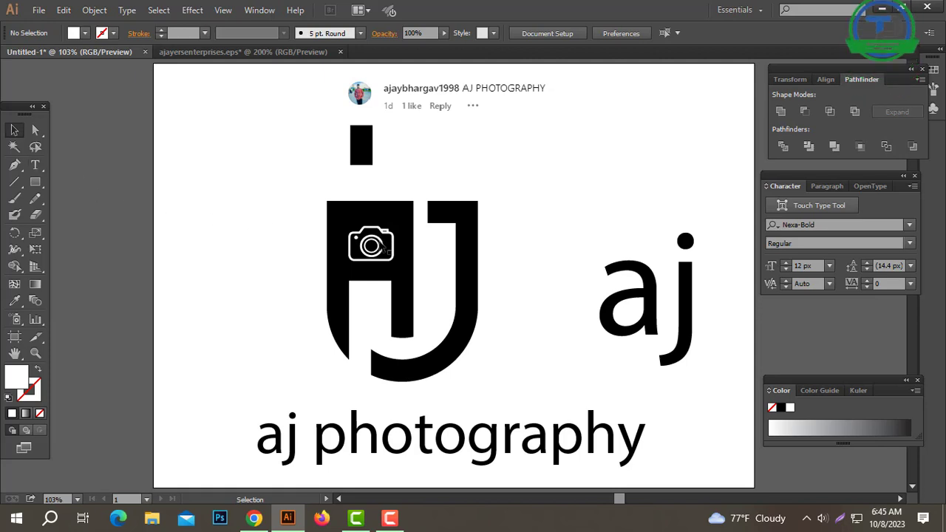
{"action": "left_click", "coordinate": [388, 250]}
{"action": "key", "text": "Up"}
{"action": "key", "text": "Up"}
{"action": "key", "text": "Up"}
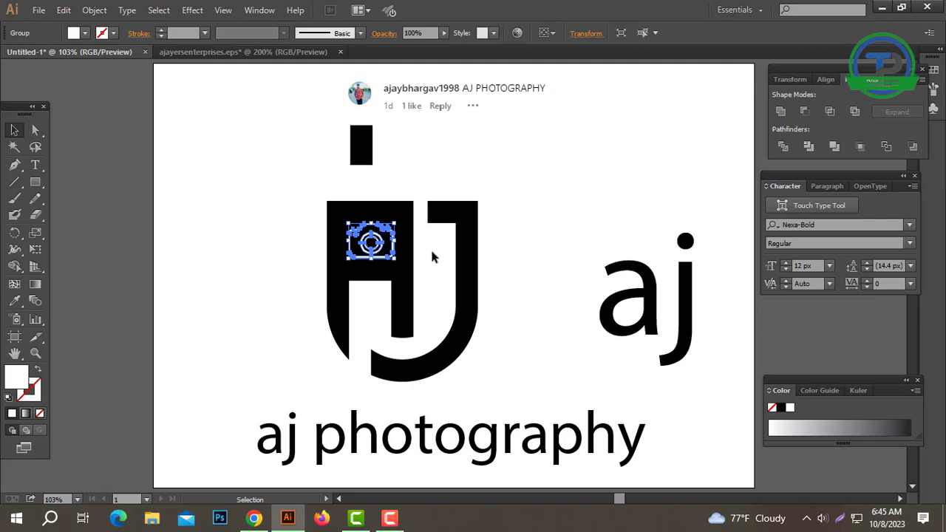
{"action": "left_click", "coordinate": [434, 256]}
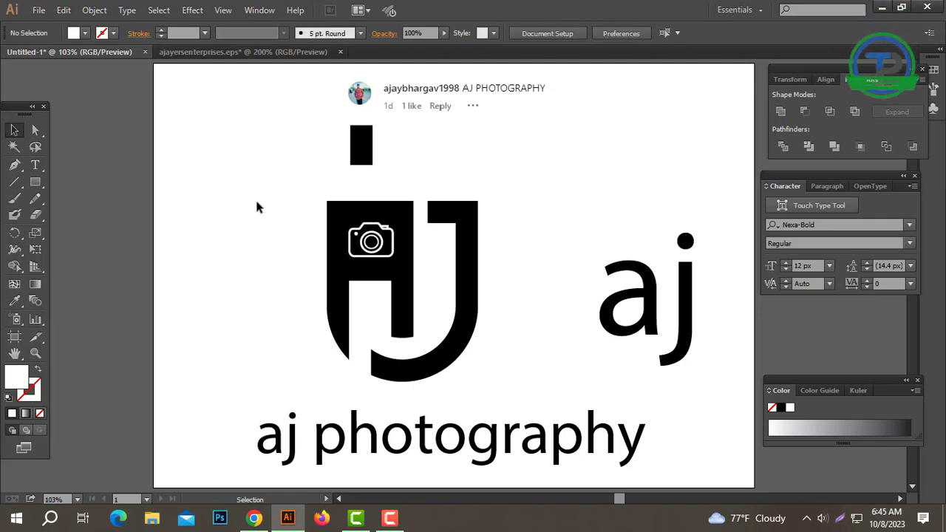
{"action": "left_click", "coordinate": [386, 236]}
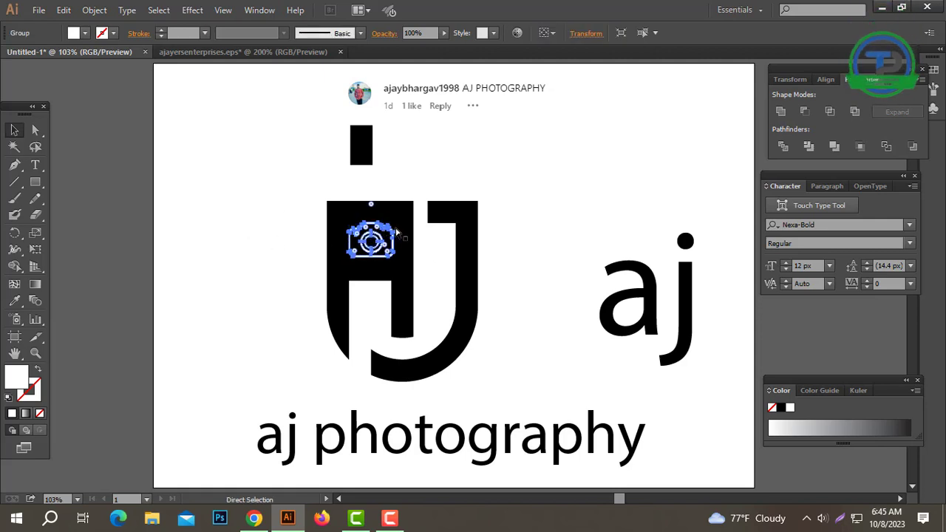
{"action": "left_click", "coordinate": [253, 196]}
{"action": "left_click_drag", "start_coordinate": [386, 248], "coordinate": [387, 250]}
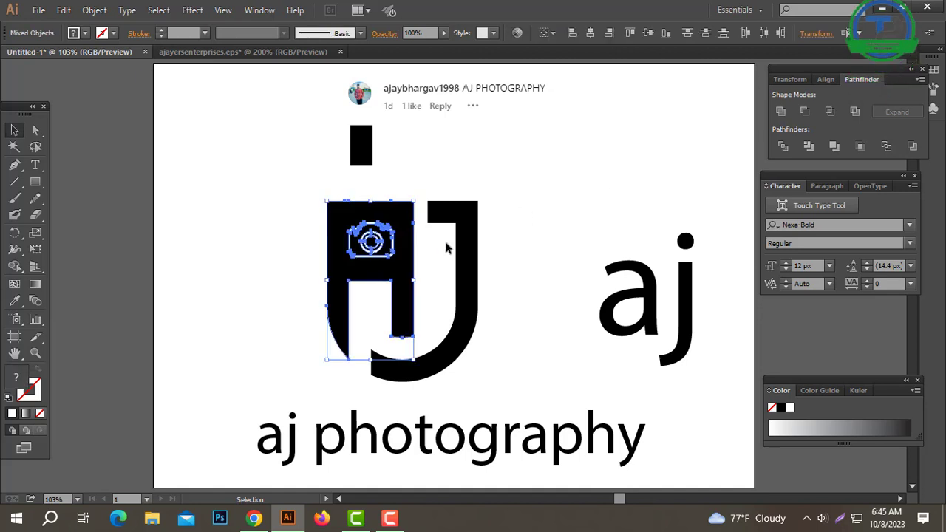
{"action": "left_click", "coordinate": [416, 247]}
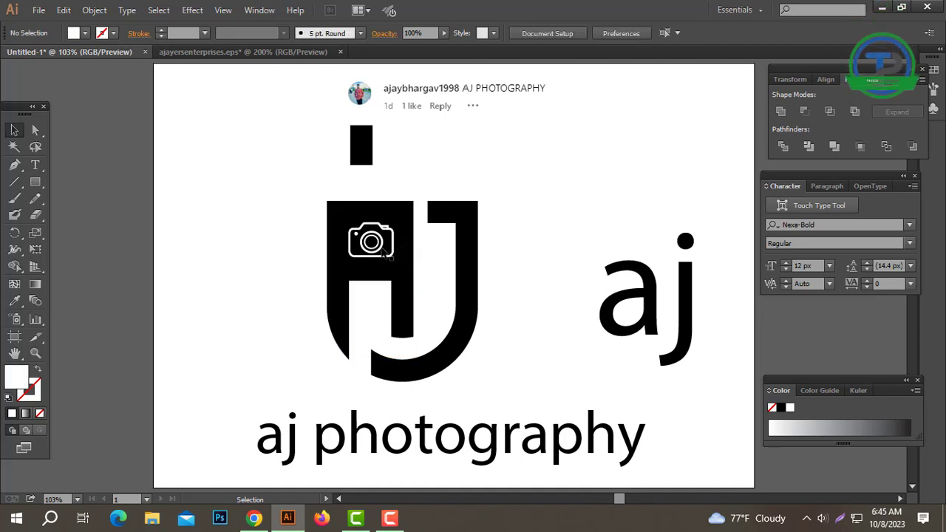
Step: Cut the camera shape out of the A with Pathfinder Minus Front and ungroup the result
{"action": "left_click_drag", "start_coordinate": [294, 219], "coordinate": [416, 255]}
{"action": "left_click", "coordinate": [804, 112]}
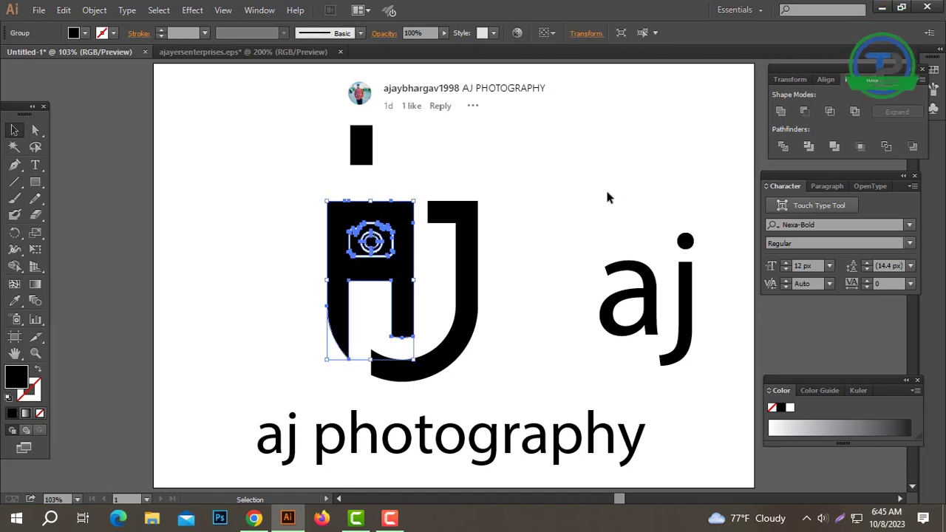
{"action": "left_click", "coordinate": [591, 182]}
{"action": "left_click", "coordinate": [392, 245]}
{"action": "right_click", "coordinate": [393, 244]}
{"action": "left_click", "coordinate": [429, 323]}
Step: Select and delete the camera's black lens circle
{"action": "left_click", "coordinate": [574, 222]}
{"action": "left_click", "coordinate": [388, 244]}
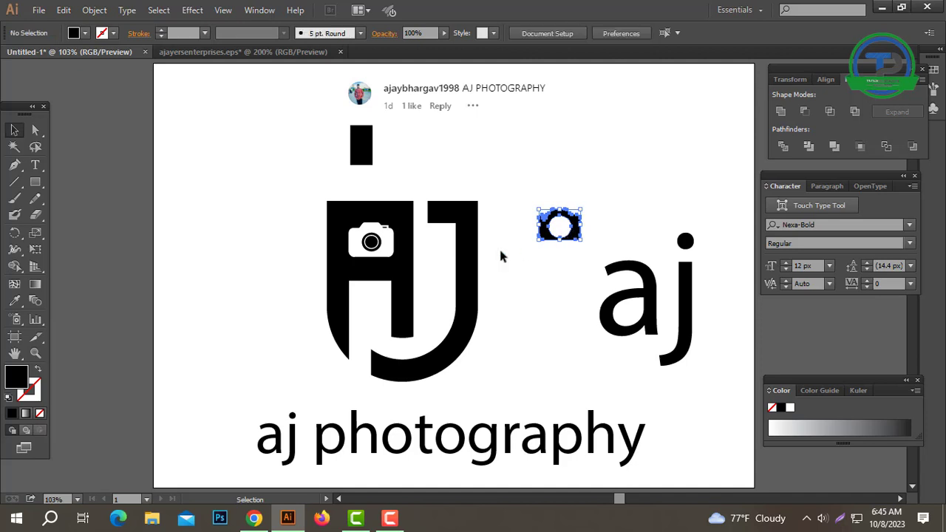
{"action": "left_click", "coordinate": [433, 270]}
{"action": "key", "text": "ctrl+shift+a"}
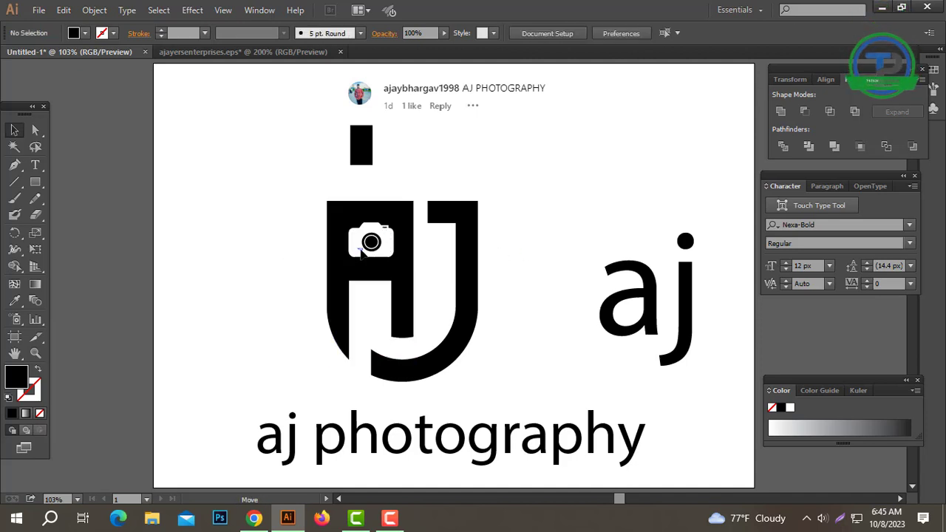
{"action": "left_click", "coordinate": [362, 253]}
{"action": "left_click", "coordinate": [384, 242]}
{"action": "key", "text": "Delete"}
{"action": "key", "text": "ctrl+z"}
{"action": "left_click", "coordinate": [427, 256]}
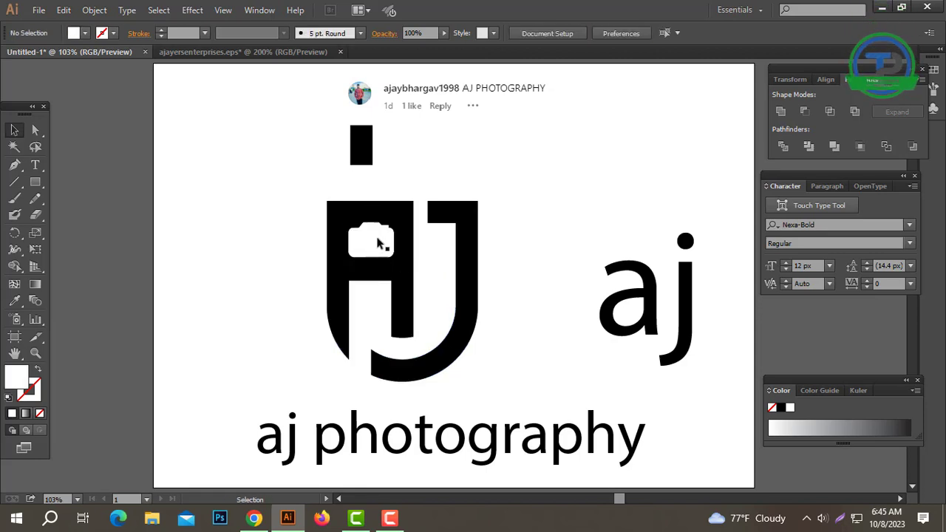
Step: Ungroup the white camera icon inside the A into separate pieces
{"action": "left_click", "coordinate": [379, 244]}
{"action": "left_click", "coordinate": [14, 301]}
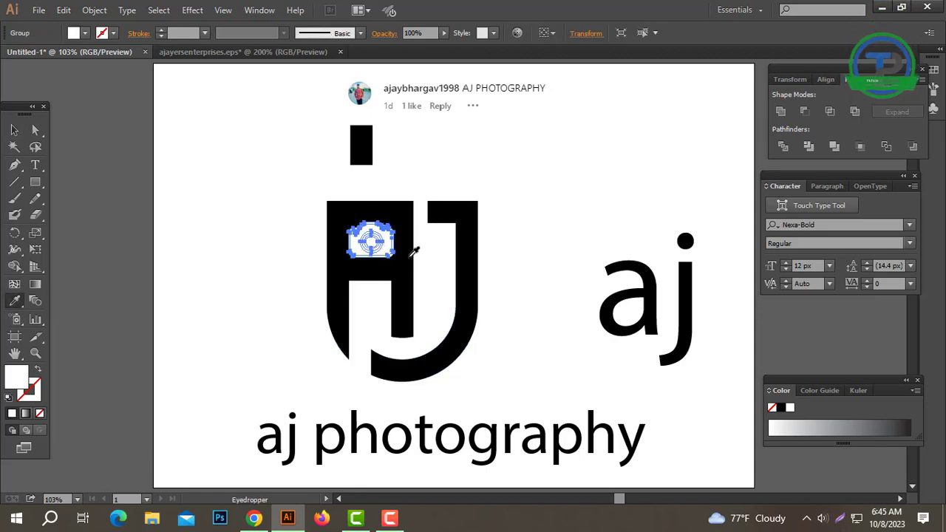
{"action": "left_click", "coordinate": [15, 131]}
{"action": "left_click", "coordinate": [388, 287]}
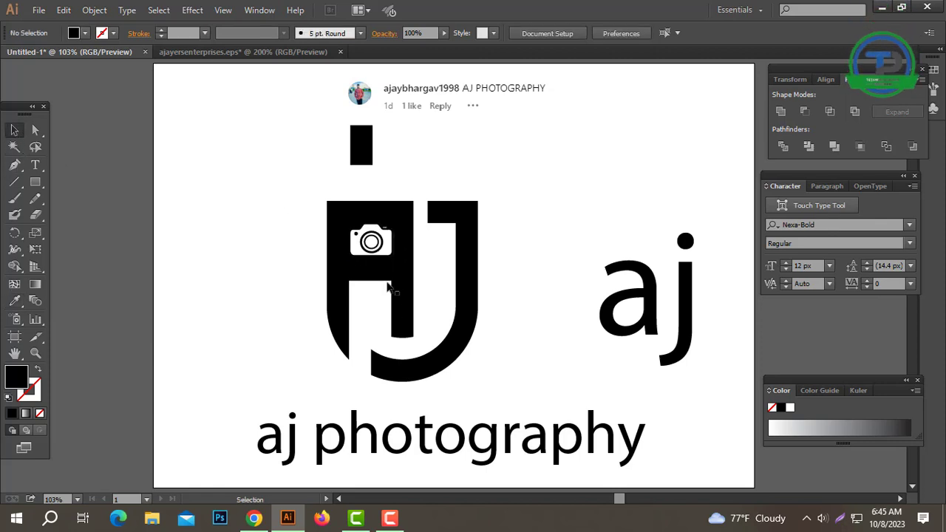
{"action": "left_click", "coordinate": [390, 244]}
{"action": "right_click", "coordinate": [391, 242]}
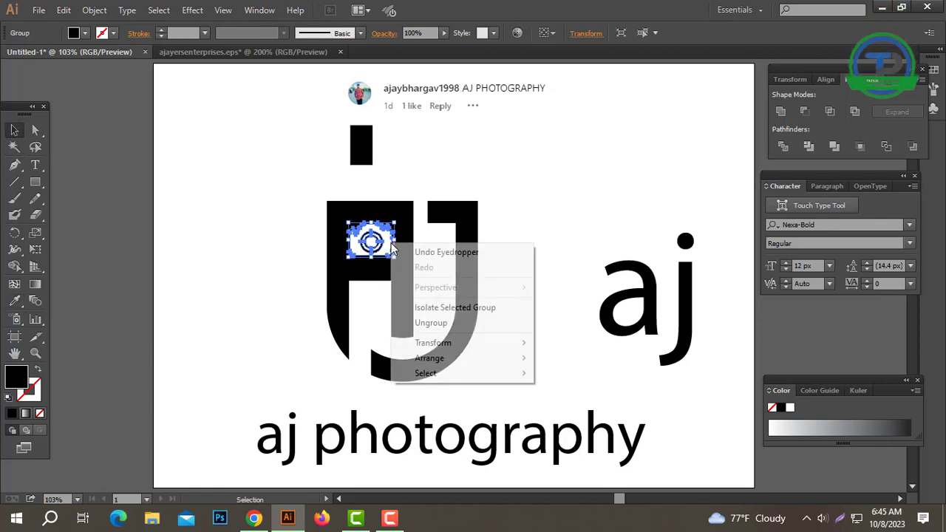
{"action": "left_click", "coordinate": [431, 323]}
{"action": "left_click", "coordinate": [423, 280]}
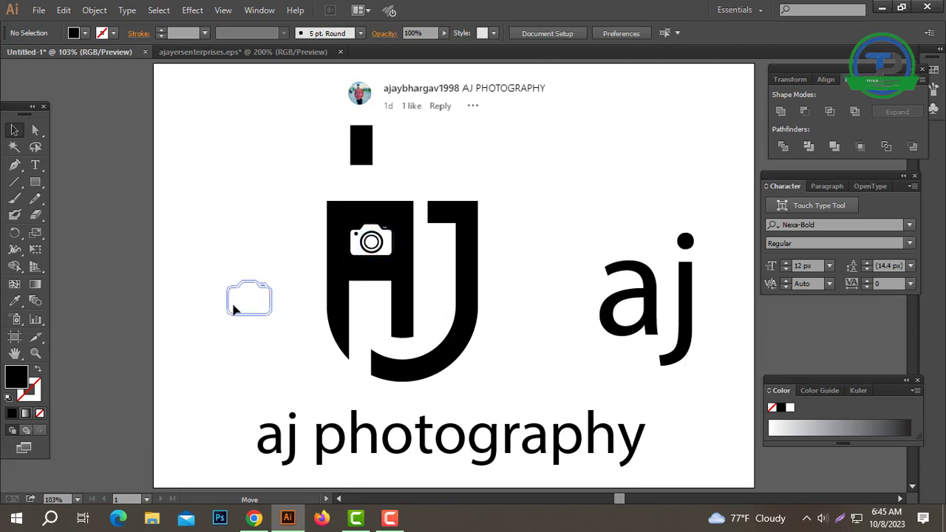
Step: Move the camera outline aside and group all the AJ monogram pieces together
{"action": "left_click_drag", "start_coordinate": [238, 276], "coordinate": [138, 274]}
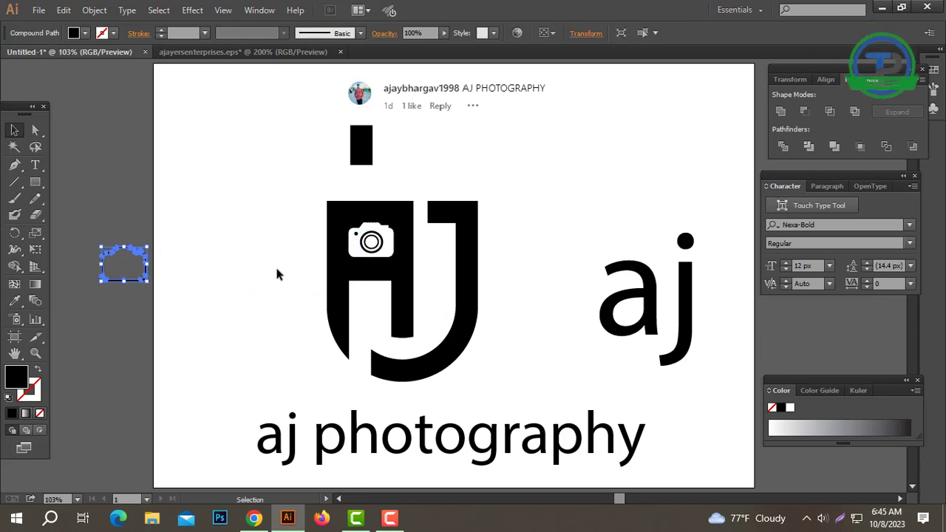
{"action": "left_click_drag", "start_coordinate": [277, 274], "coordinate": [458, 241]}
{"action": "right_click", "coordinate": [403, 248]}
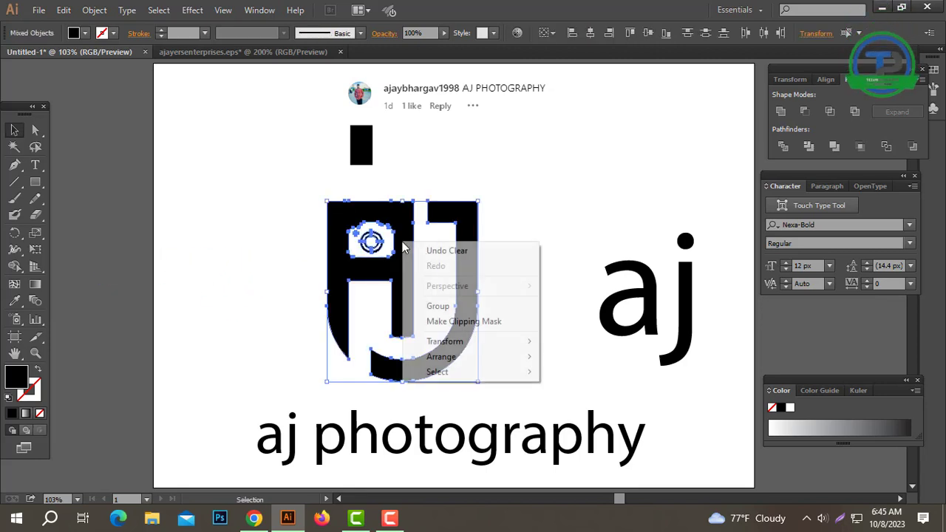
{"action": "left_click", "coordinate": [438, 306]}
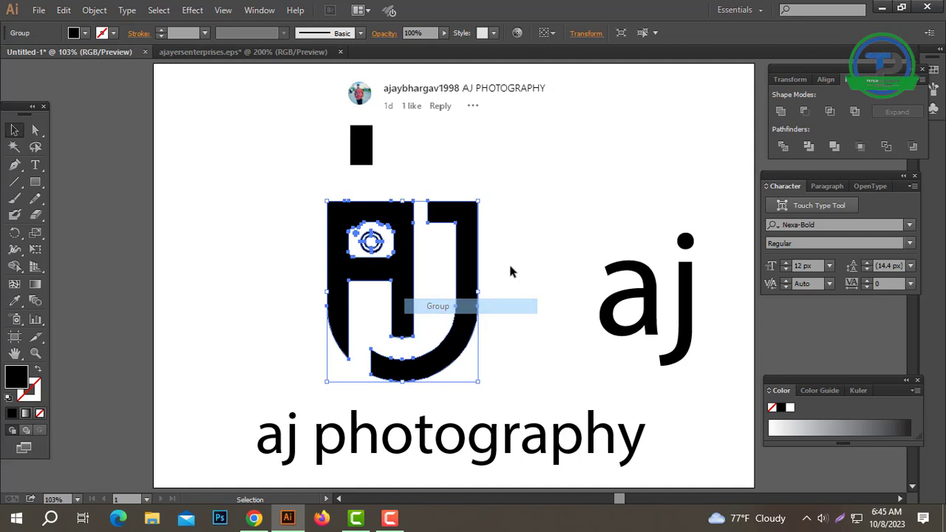
{"action": "left_click", "coordinate": [211, 314]}
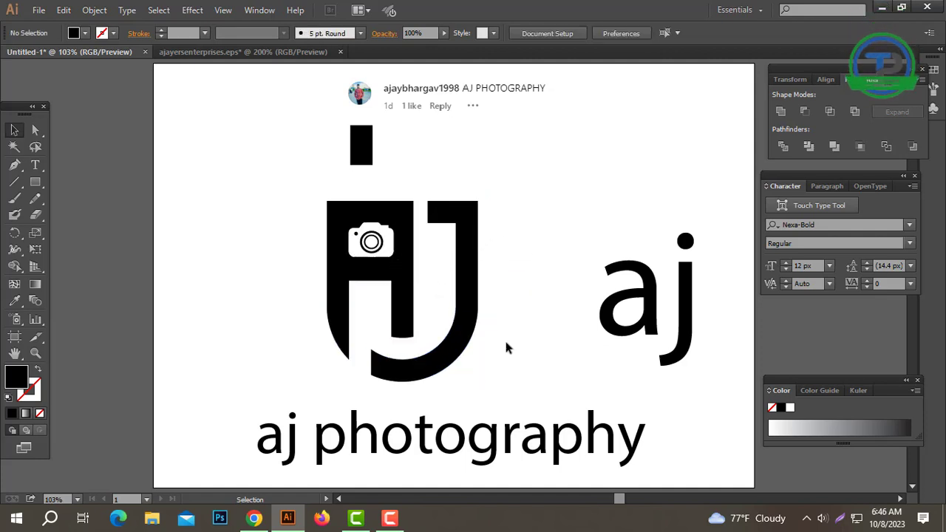
Step: Enlarge the AJ logo group and delete the small black bar above it
{"action": "left_click_drag", "start_coordinate": [501, 382], "coordinate": [504, 357]}
{"action": "left_click_drag", "start_coordinate": [469, 399], "coordinate": [481, 421]}
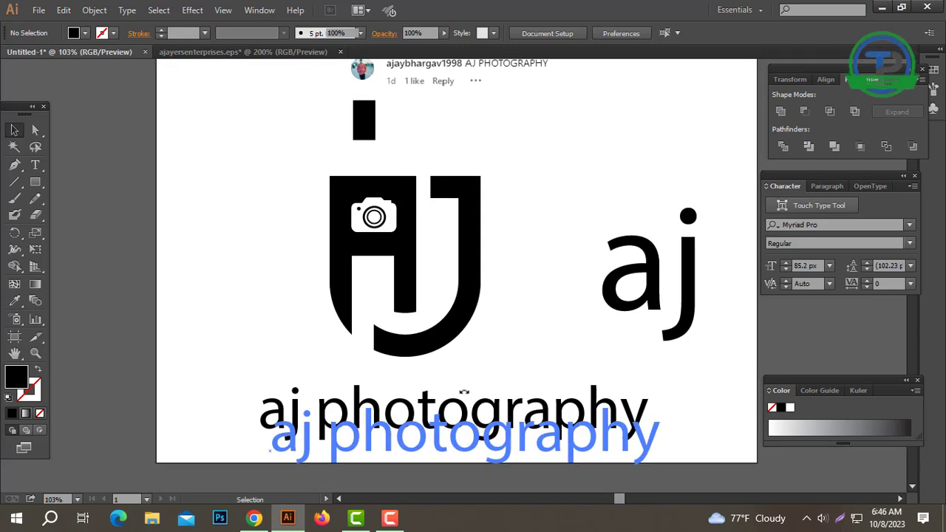
{"action": "left_click", "coordinate": [477, 242]}
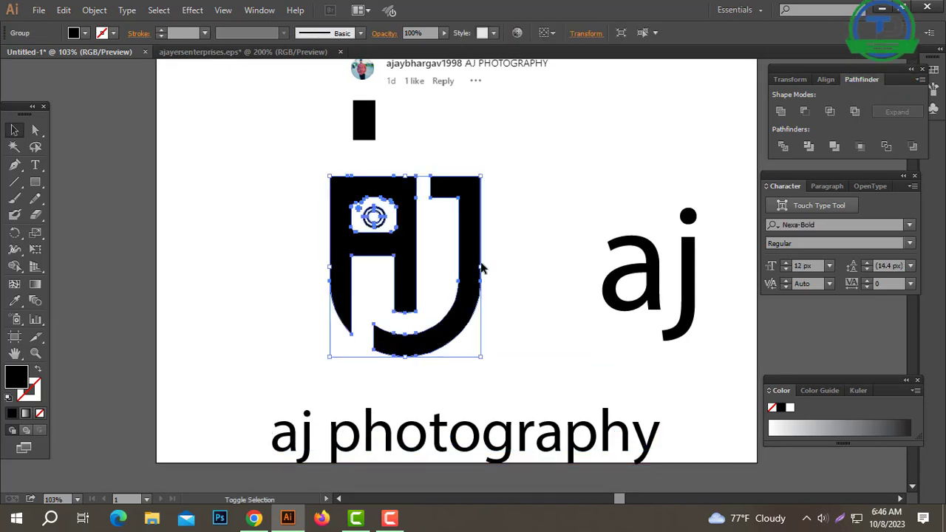
{"action": "left_click_drag", "start_coordinate": [481, 269], "coordinate": [528, 271]}
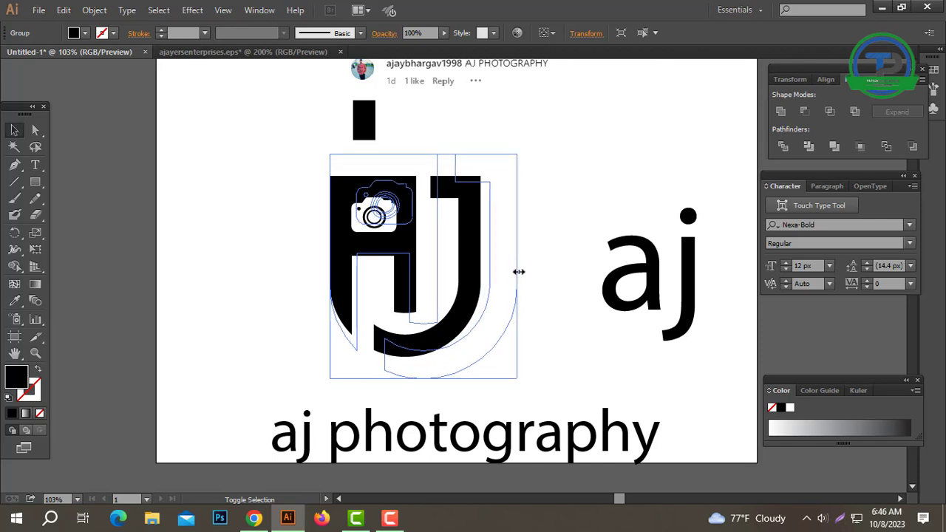
{"action": "left_click", "coordinate": [337, 132]}
{"action": "left_click", "coordinate": [364, 124]}
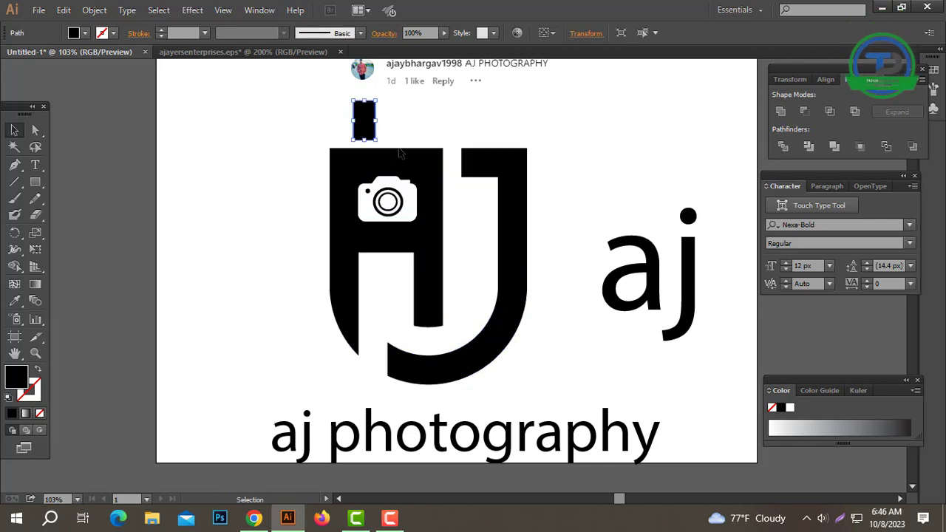
{"action": "key", "text": "Delete"}
Step: Copy 'photography', delete both 'aj' texts, and paste 'photography' as new text
{"action": "left_click_drag", "start_coordinate": [217, 183], "coordinate": [534, 226]}
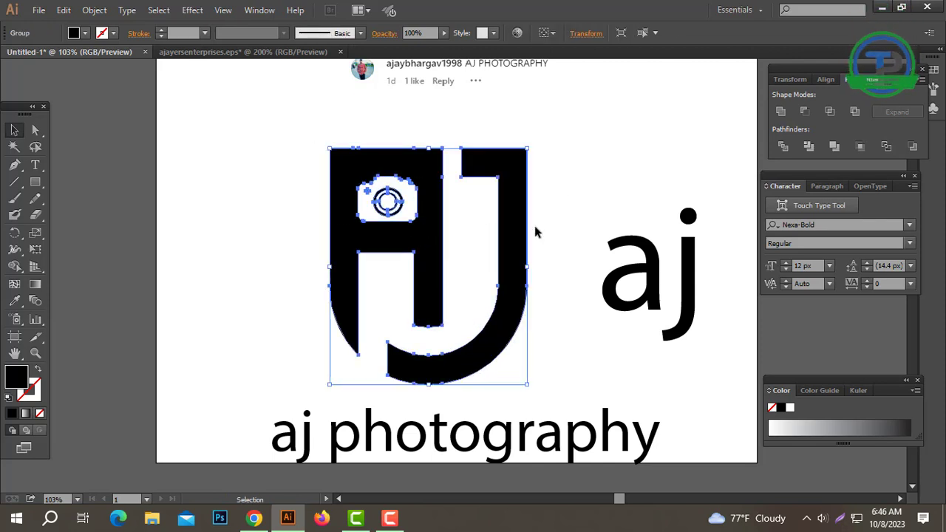
{"action": "left_click", "coordinate": [592, 229]}
{"action": "left_click_drag", "start_coordinate": [609, 244], "coordinate": [570, 227]}
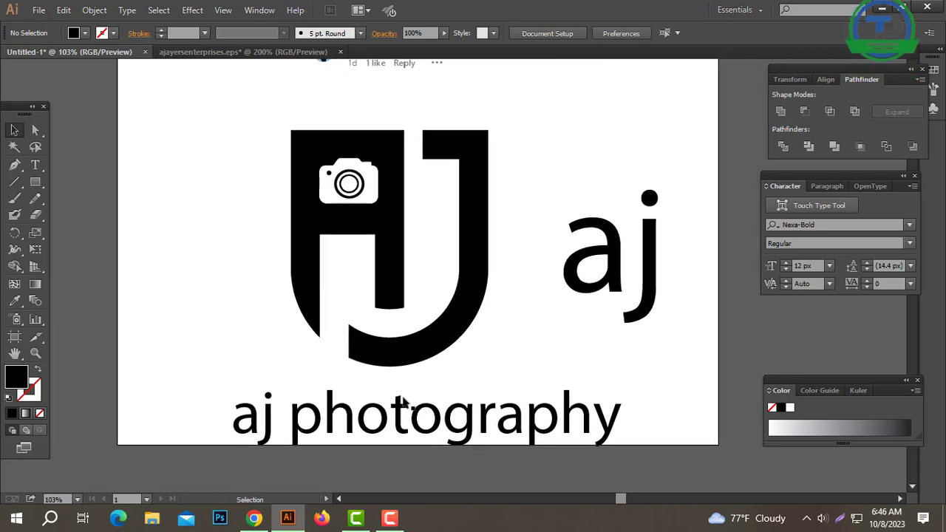
{"action": "key", "text": "t"}
{"action": "left_click_drag", "start_coordinate": [292, 418], "coordinate": [642, 417]}
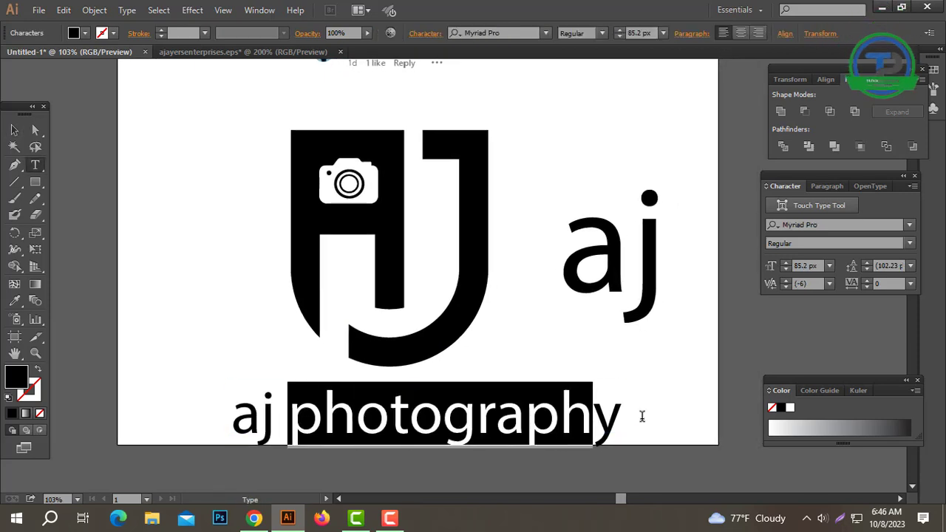
{"action": "key", "text": "Escape"}
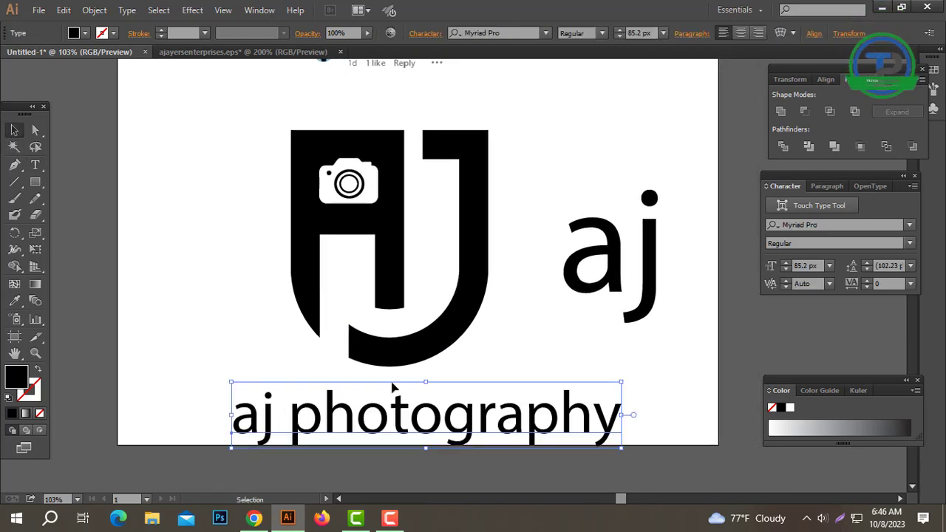
{"action": "key", "text": "Delete"}
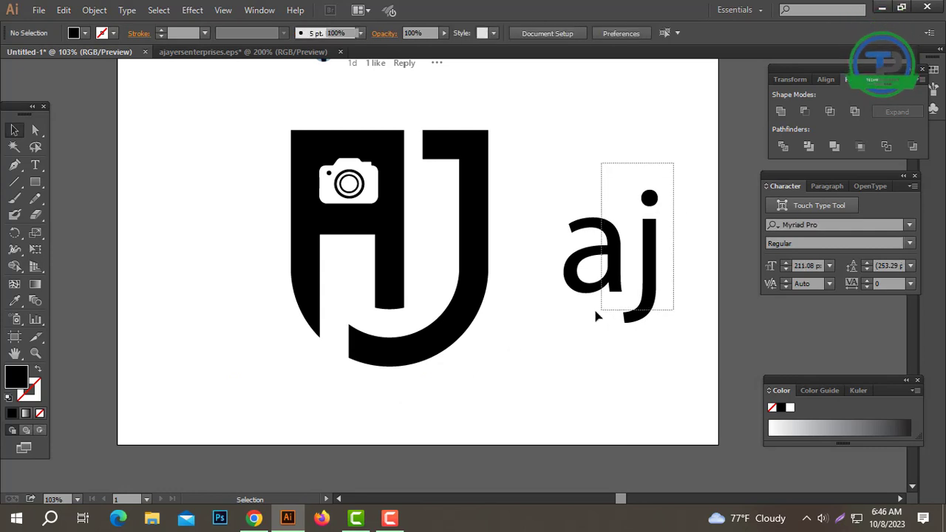
{"action": "left_click", "coordinate": [626, 259]}
{"action": "key", "text": "Delete"}
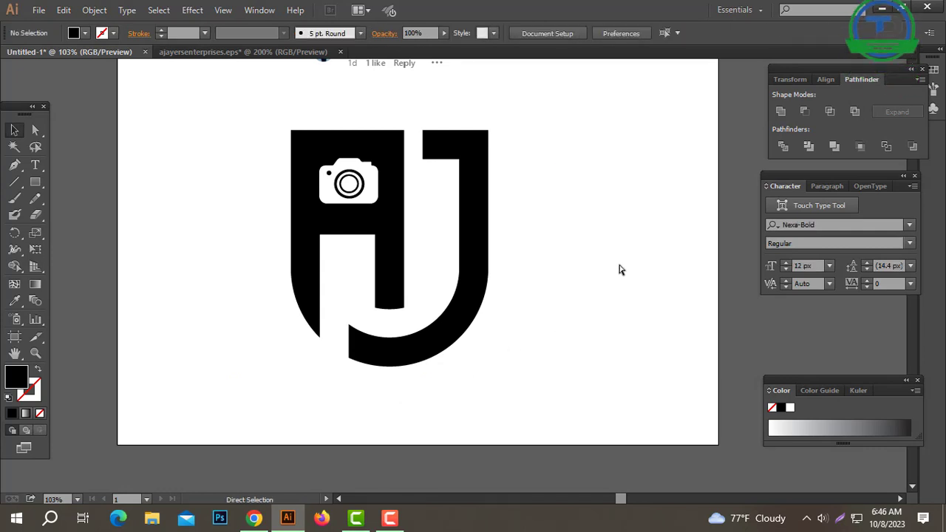
{"action": "key", "text": "ctrl+v"}
Step: Scale the AJ logo down and place the photography text just beneath it
{"action": "left_click_drag", "start_coordinate": [513, 285], "coordinate": [474, 401]}
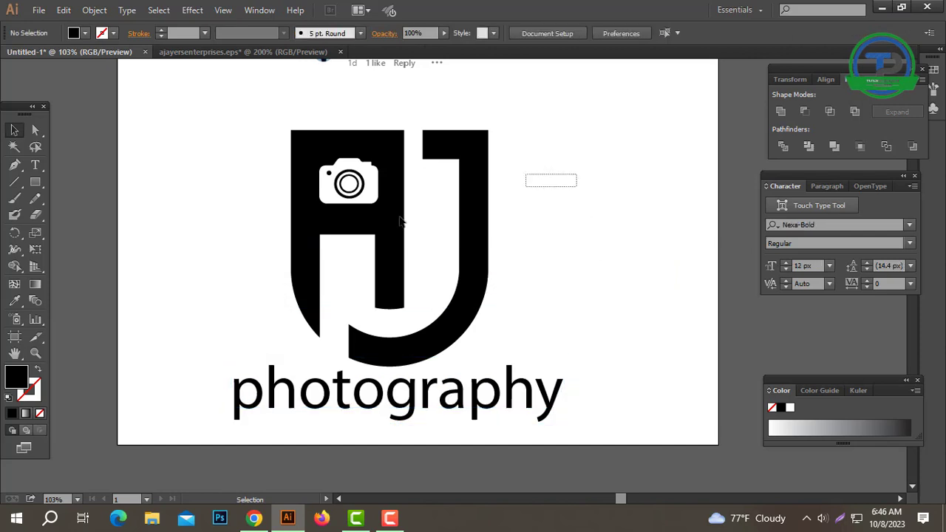
{"action": "left_click", "coordinate": [422, 350]}
{"action": "left_click_drag", "start_coordinate": [389, 366], "coordinate": [390, 284]}
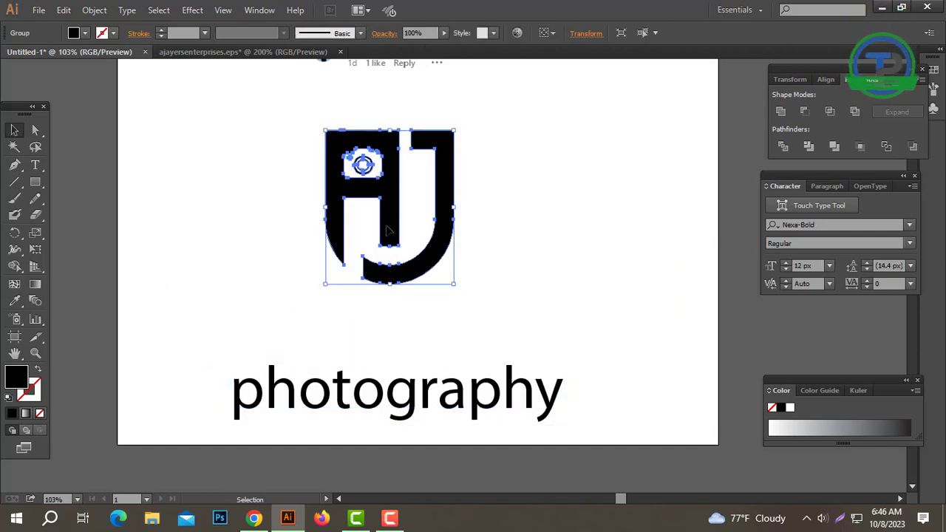
{"action": "left_click_drag", "start_coordinate": [393, 216], "coordinate": [435, 233]}
{"action": "left_click", "coordinate": [590, 251]}
{"action": "key", "text": "ctrl+0"}
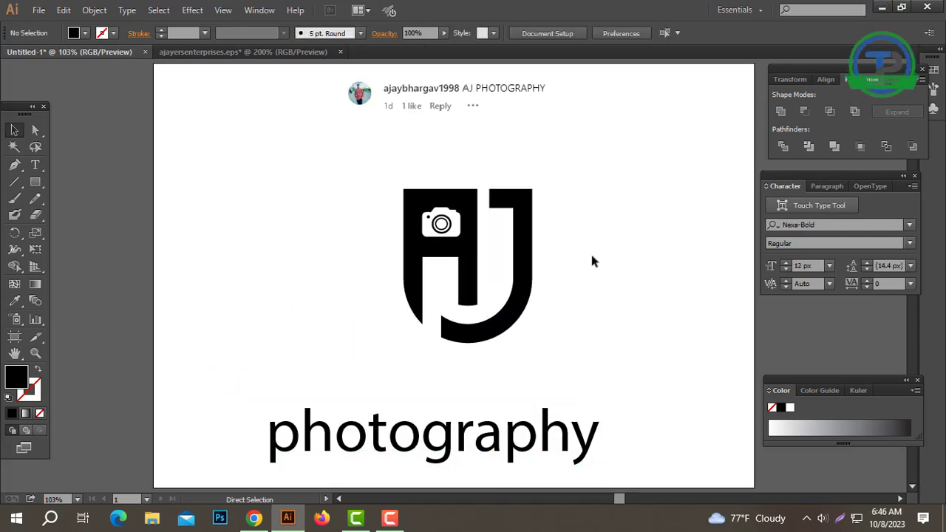
{"action": "left_click_drag", "start_coordinate": [400, 457], "coordinate": [438, 393]}
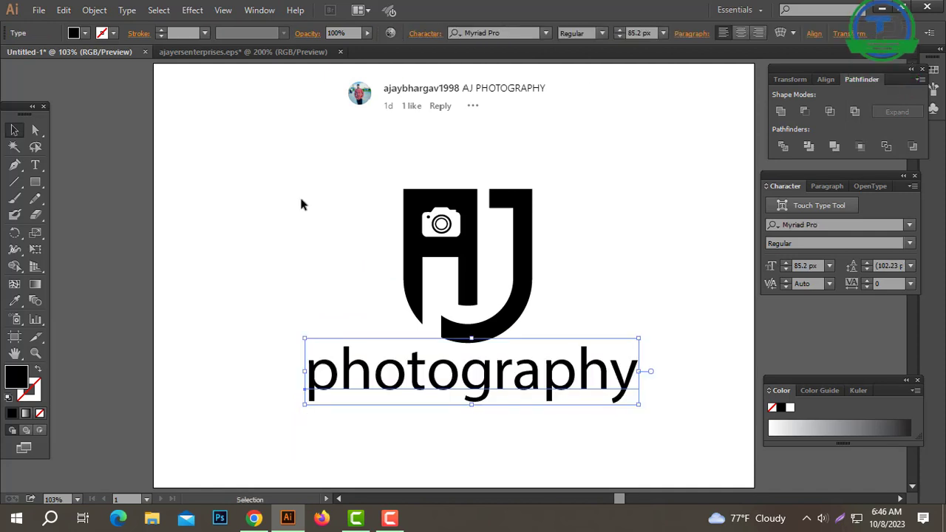
Step: Change the tagline to UPPERCASE 'PHOTOGRAPHY' in Nexa-Bold under the logo
{"action": "left_click", "coordinate": [126, 11]}
{"action": "mouse_move", "coordinate": [161, 208]}
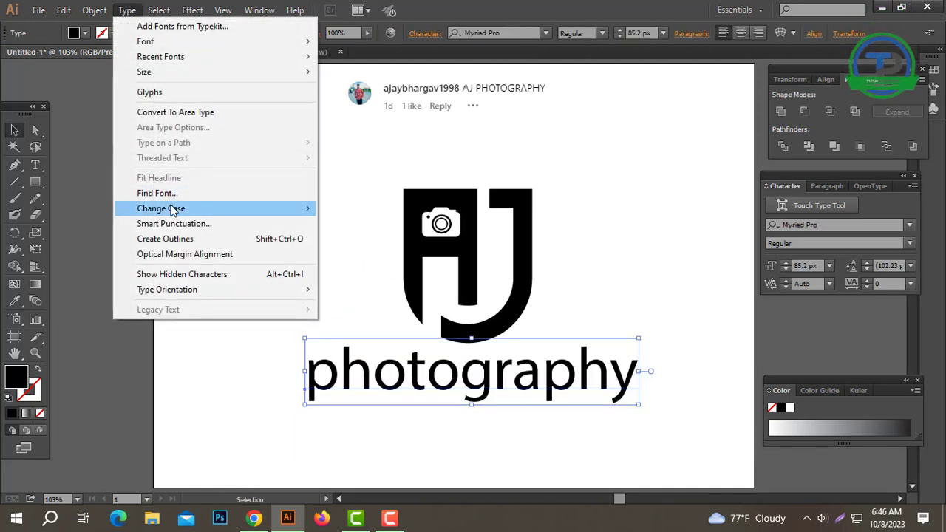
{"action": "left_click", "coordinate": [362, 209]}
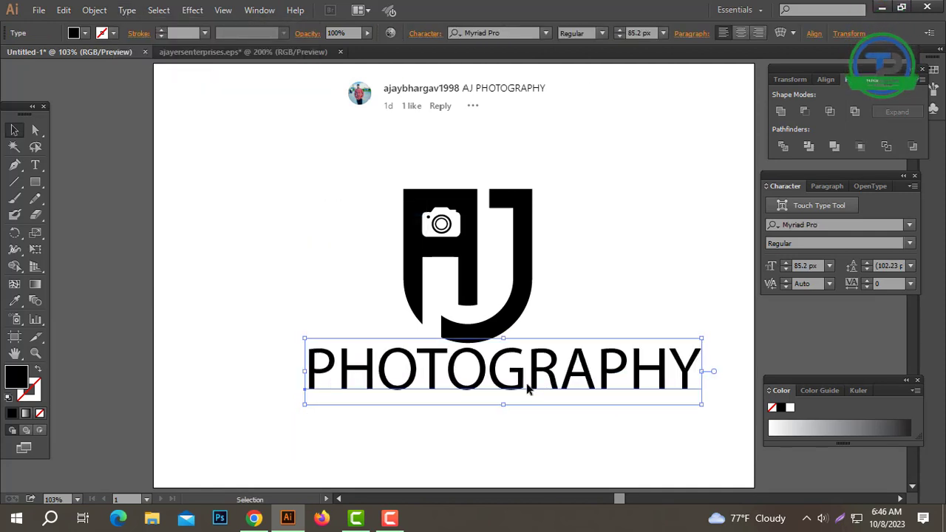
{"action": "left_click_drag", "start_coordinate": [528, 390], "coordinate": [505, 394]}
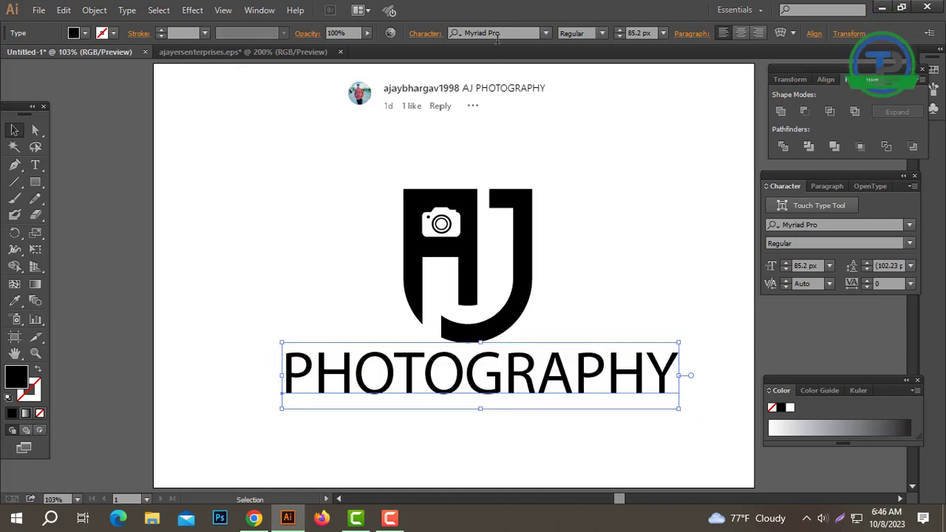
{"action": "left_click", "coordinate": [502, 29]}
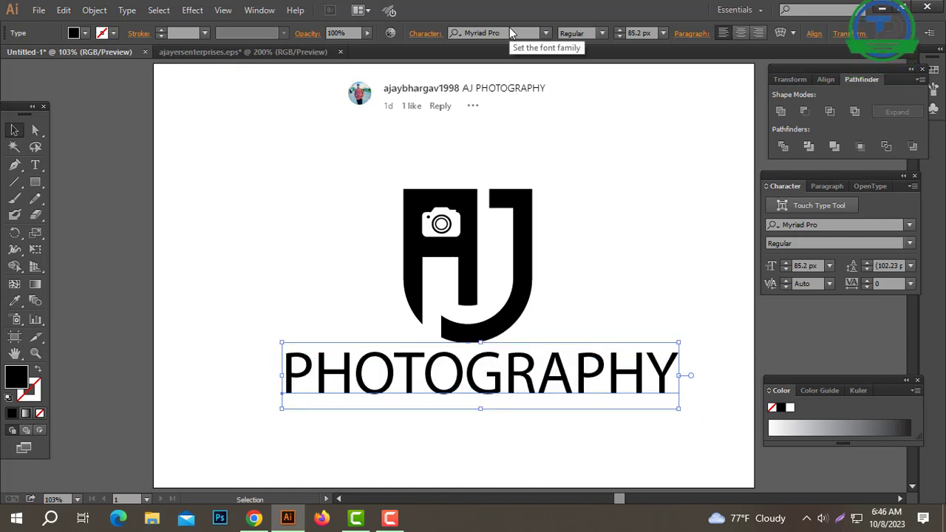
{"action": "type", "text": "nexa"}
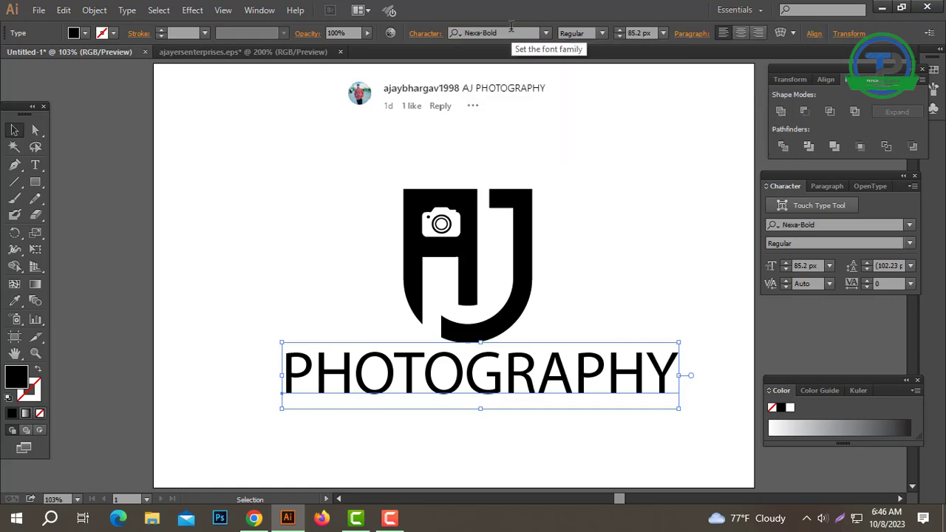
{"action": "key", "text": "Return"}
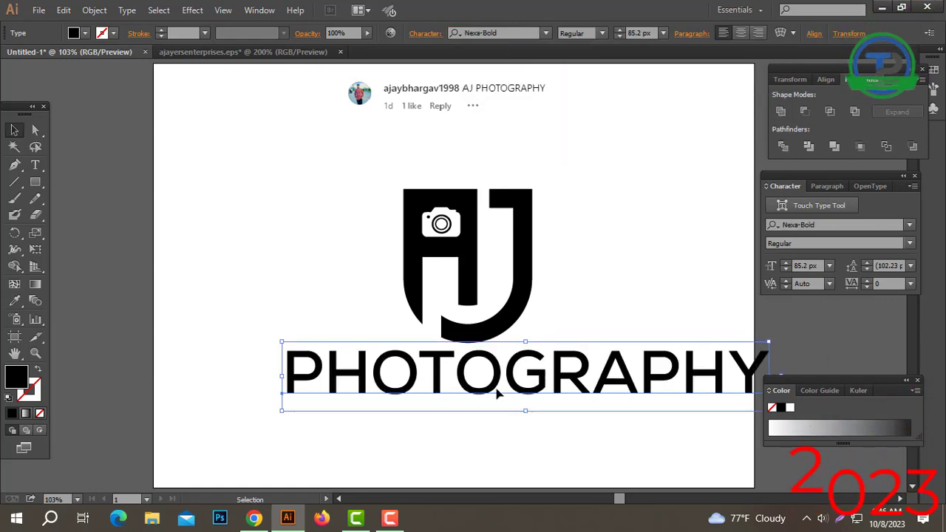
Step: Shrink PHOTOGRAPHY to about 33 px and convert it to outlines
{"action": "mouse_move", "coordinate": [526, 410]}
{"action": "left_mouse_down"}
{"action": "mouse_move", "coordinate": [548, 346]}
{"action": "mouse_move", "coordinate": [497, 352]}
{"action": "left_mouse_up"}
{"action": "left_click", "coordinate": [526, 376]}
{"action": "left_click", "coordinate": [503, 357]}
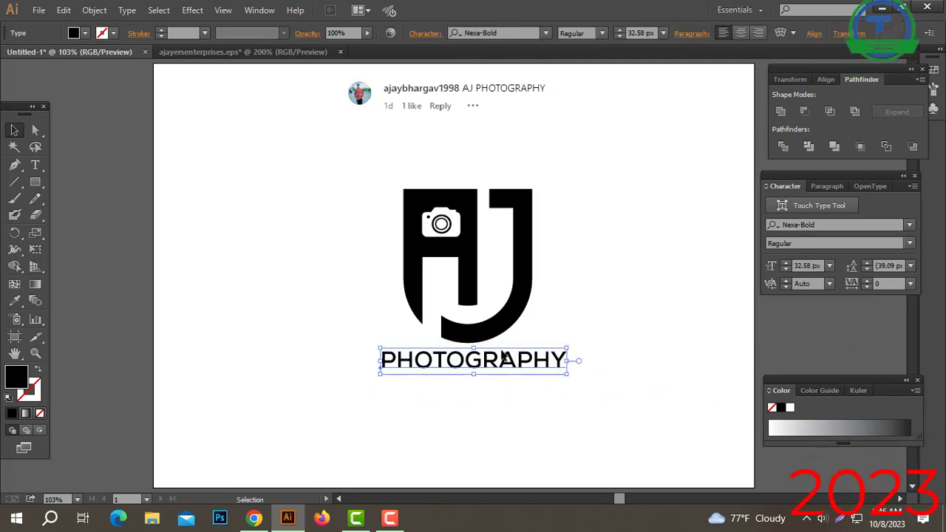
{"action": "right_click", "coordinate": [503, 357]}
{"action": "left_click", "coordinate": [566, 294]}
Step: Horizontally centre the AJ monogram and the PHOTOGRAPHY lettering on each other
{"action": "left_click_drag", "start_coordinate": [586, 410], "coordinate": [396, 212]}
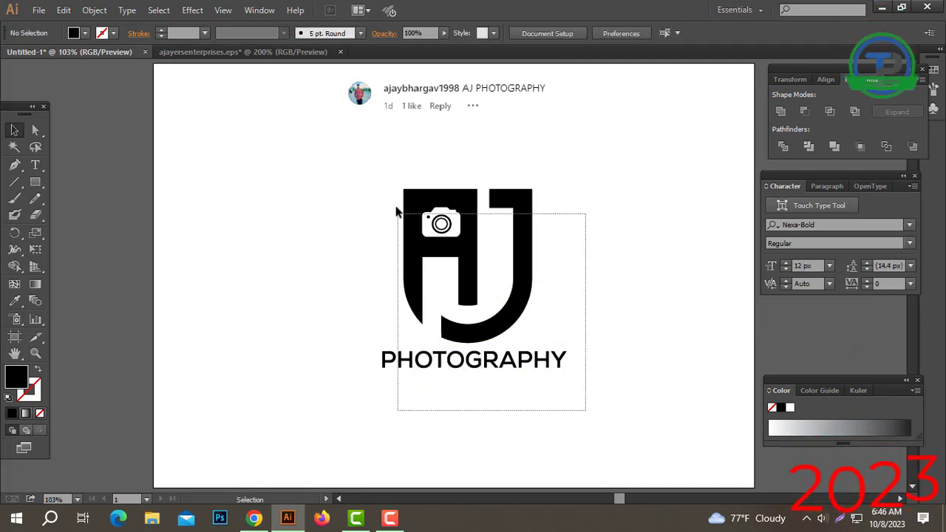
{"action": "left_click_drag", "start_coordinate": [604, 164], "coordinate": [517, 211]}
{"action": "right_click", "coordinate": [445, 217]}
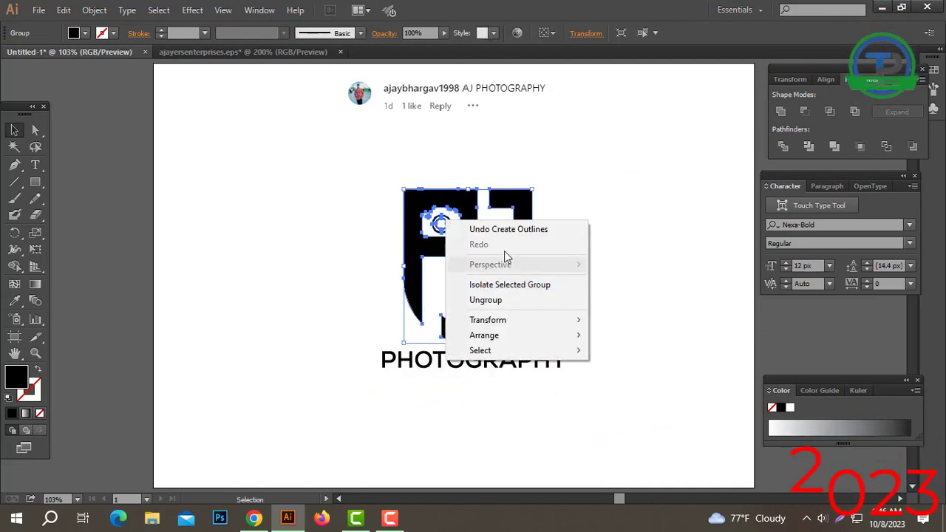
{"action": "left_click", "coordinate": [447, 242]}
{"action": "left_click", "coordinate": [497, 312]}
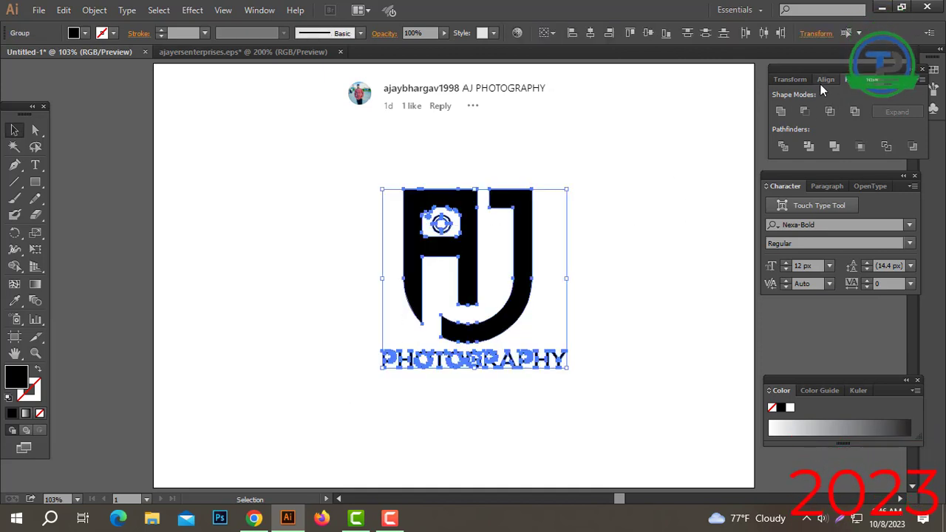
{"action": "left_click", "coordinate": [827, 79]}
{"action": "left_click", "coordinate": [799, 111]}
Step: Shift the whole finished logo slightly to the left
{"action": "left_click", "coordinate": [622, 222]}
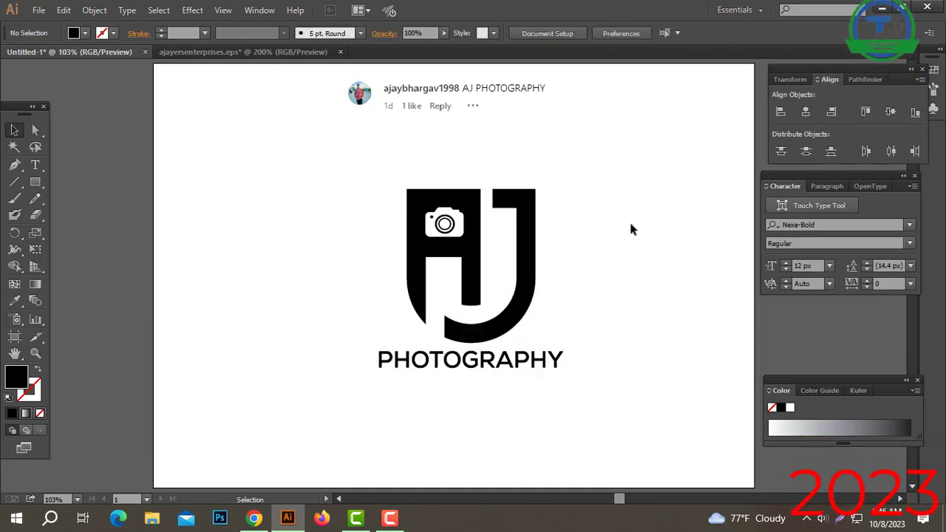
{"action": "left_click_drag", "start_coordinate": [627, 145], "coordinate": [494, 292]}
{"action": "left_click_drag", "start_coordinate": [412, 361], "coordinate": [382, 372]}
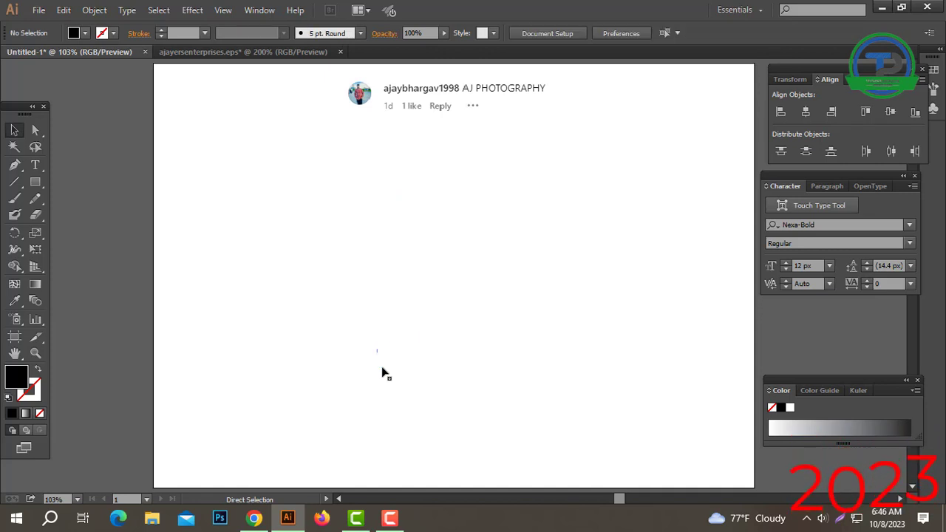
Step: Deselect the finished AJ PHOTOGRAPHY logo on the artboard
{"action": "left_click", "coordinate": [304, 315]}
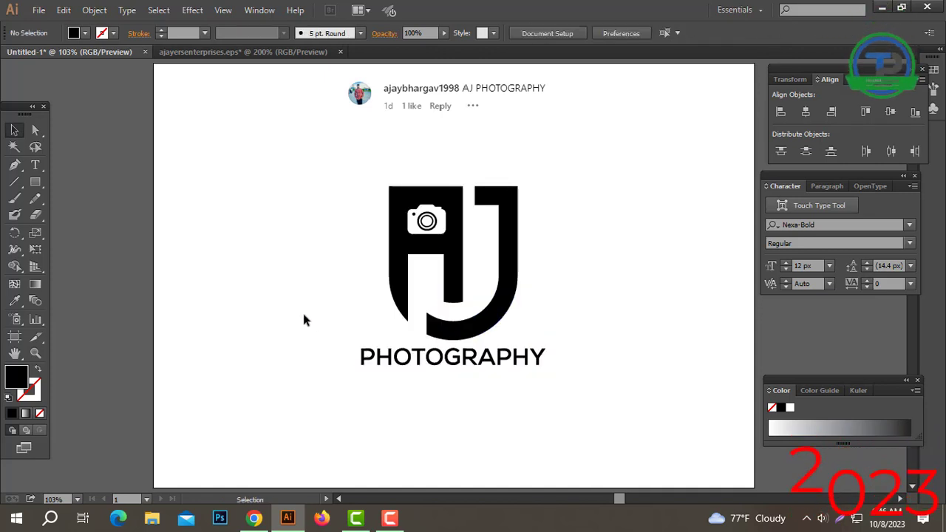